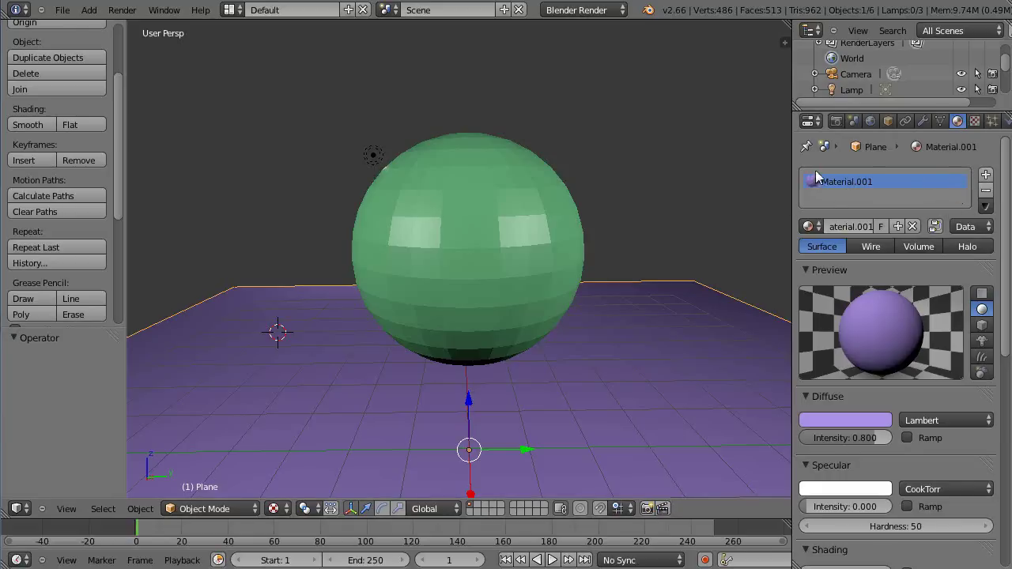
Show the Plane's particle settings, which list no particle systems yet.
left_click(993, 121)
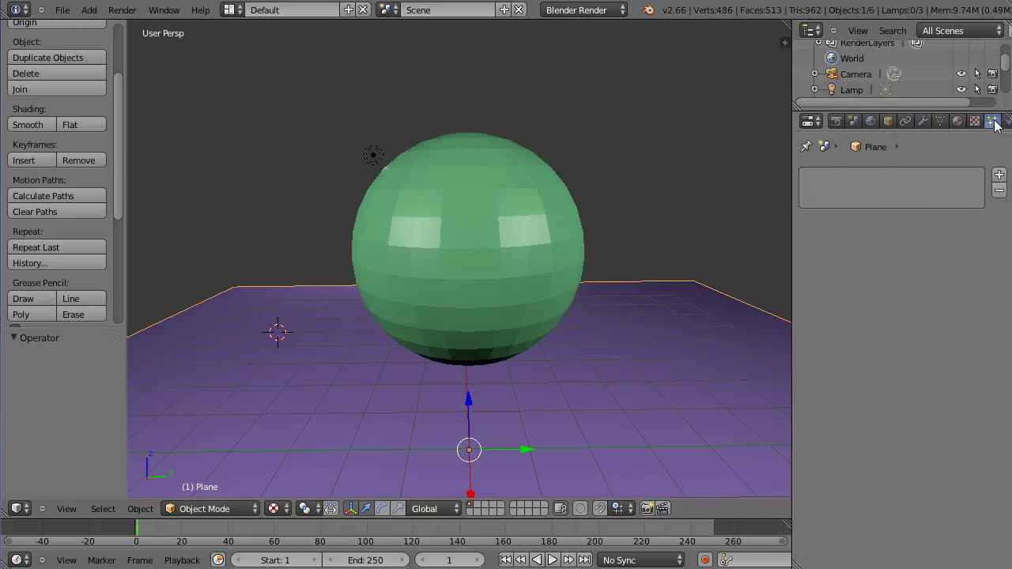
Add a particle system to the Sphere after removing a trial one from the Plane.
left_click(998, 174)
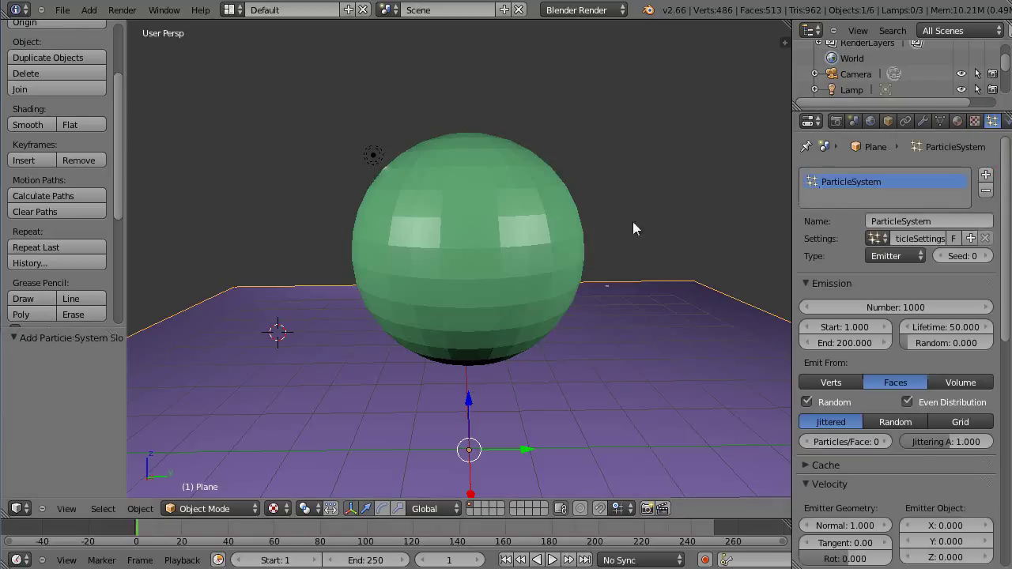
left_click(985, 191)
right_click(535, 276)
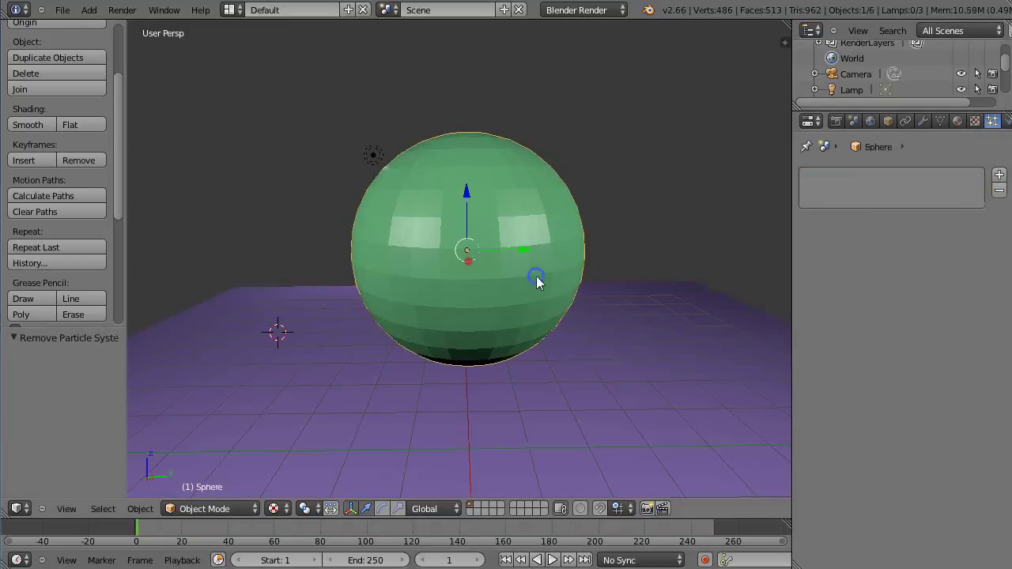
left_click(998, 174)
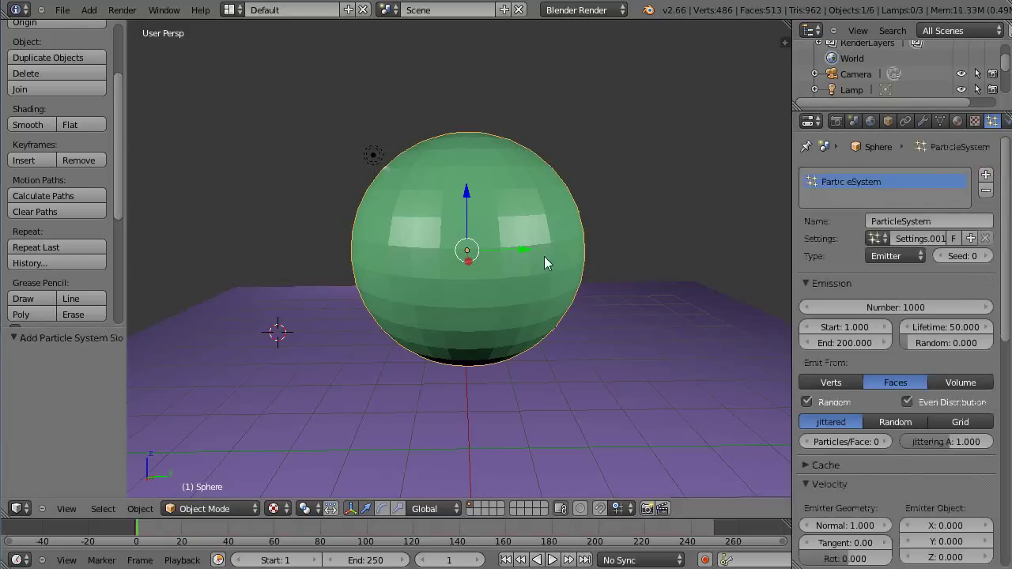
double_click(894, 180)
Create vertex groups Group and Group.001 on the Sphere and make Group active.
left_click(939, 121)
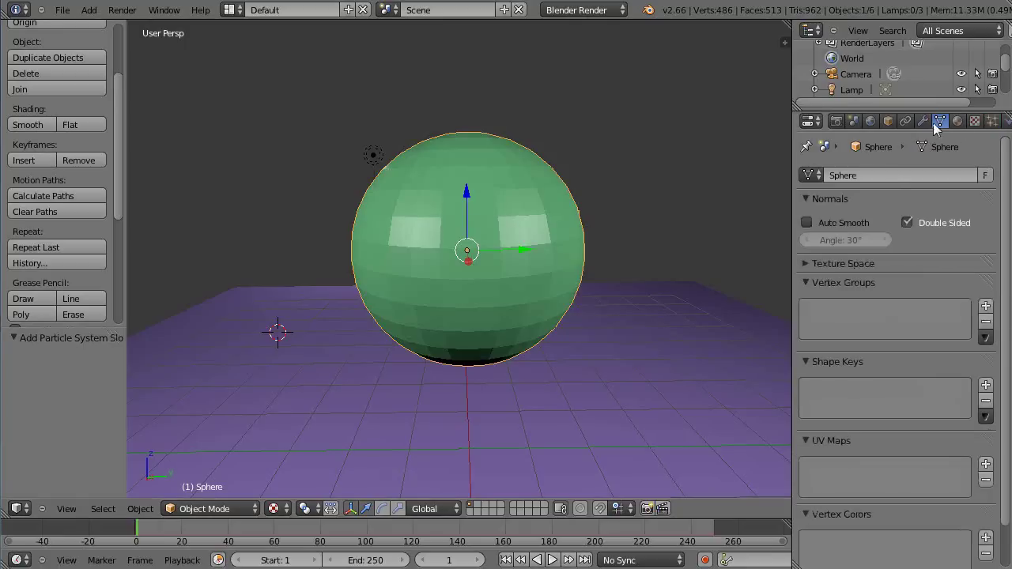
left_click(985, 306)
left_click(985, 306)
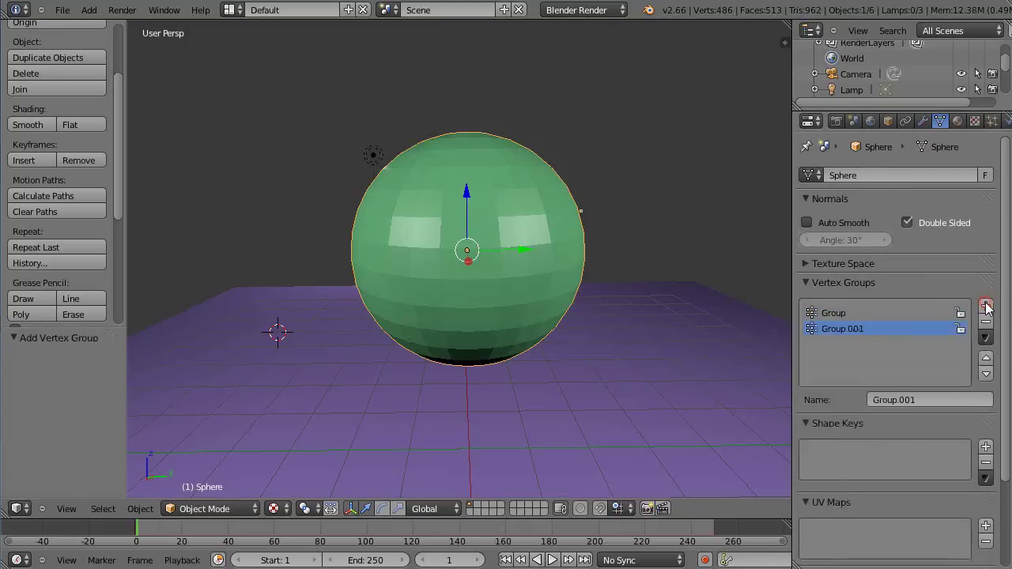
left_click(839, 312)
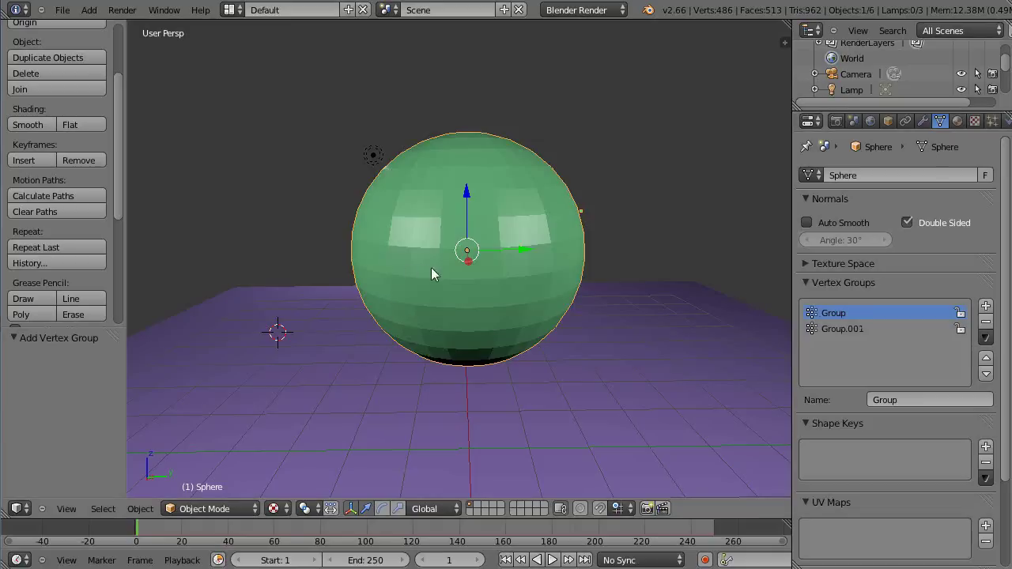
In face-select Edit Mode, circle-select faces on the sphere's left and assign them to Group.
key("Tab")
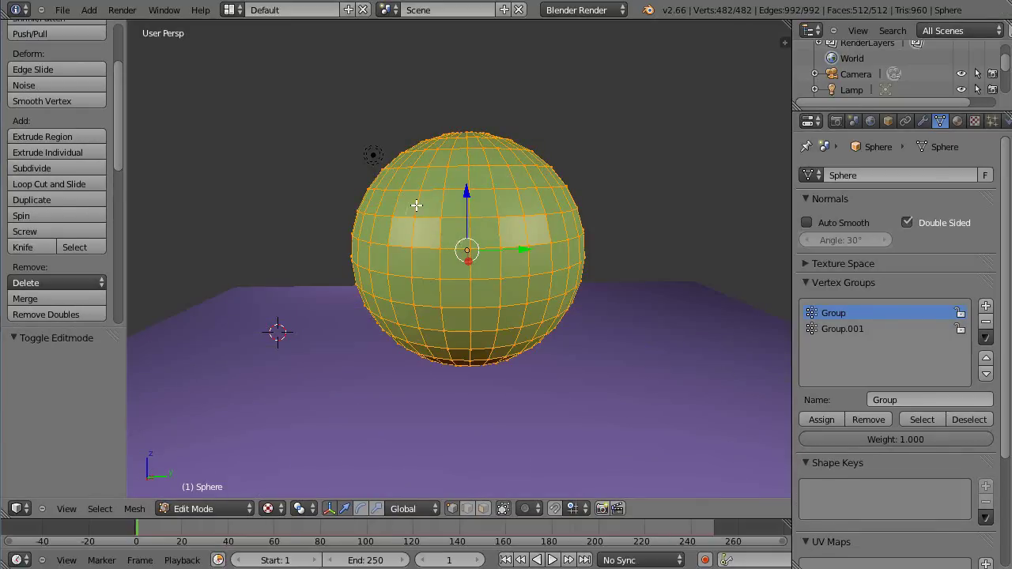
left_click(483, 508)
key("k")
left_click(390, 203)
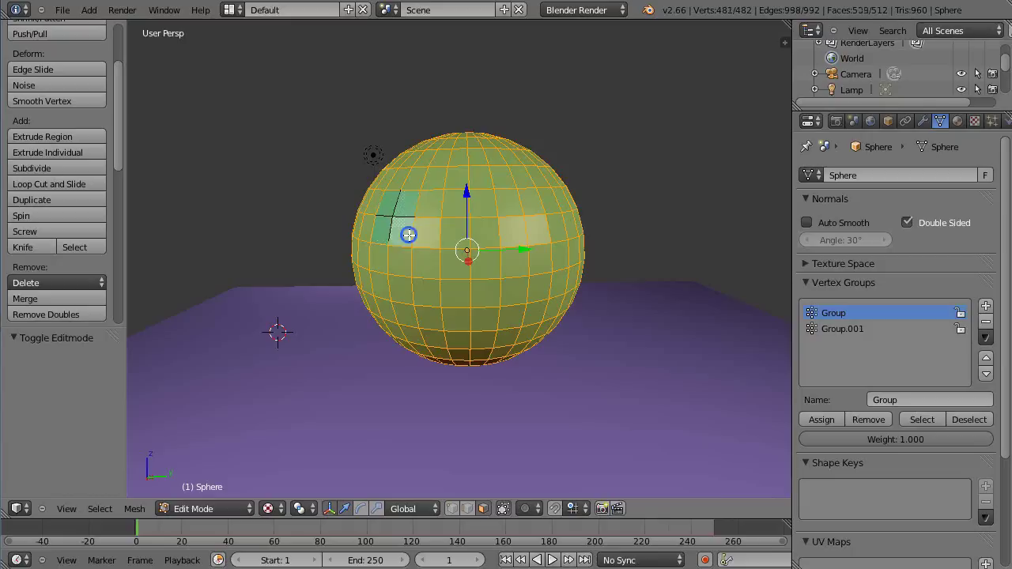
mouse_move(408, 234)
middle_mouse_down()
mouse_move(410, 265)
mouse_move(376, 261)
mouse_move(373, 290)
mouse_move(401, 288)
middle_mouse_up()
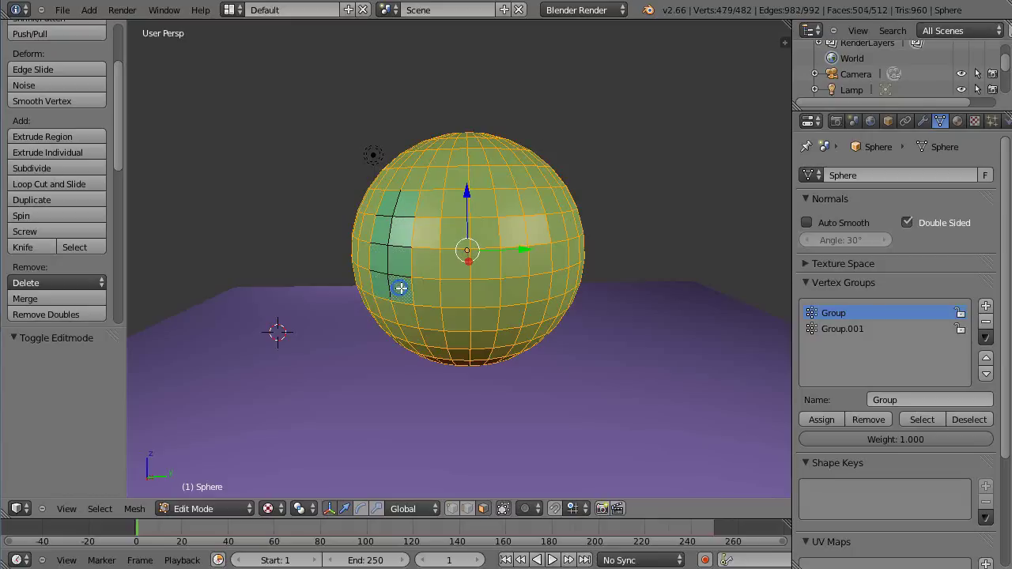
right_click(401, 288)
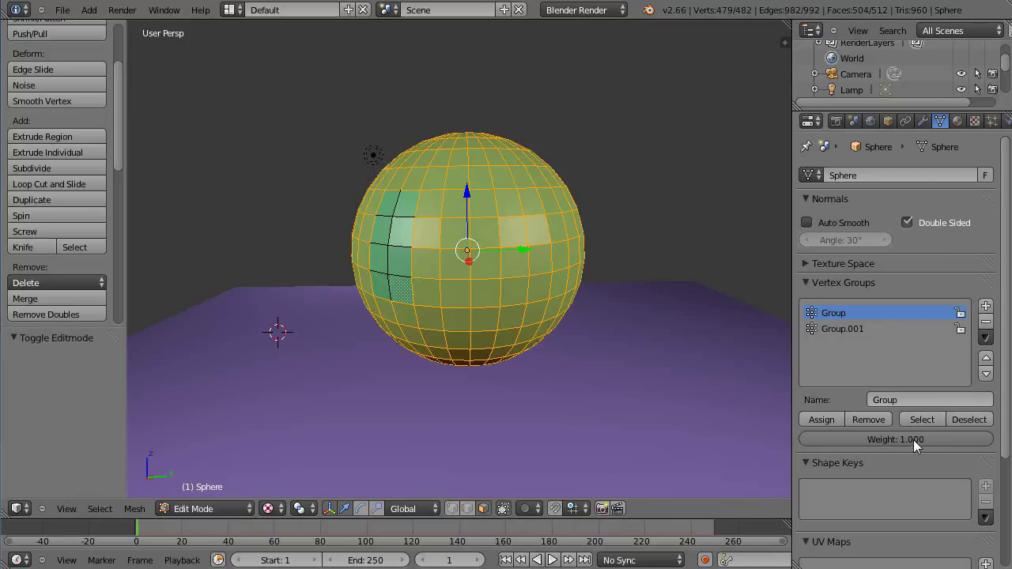
left_click(809, 421)
left_click(808, 420)
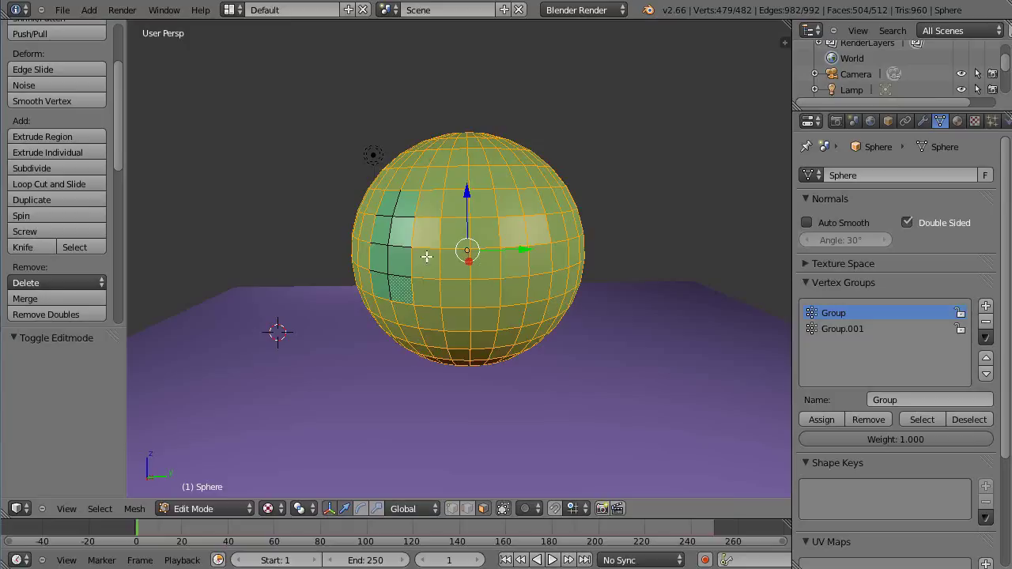
Select a ten-face patch on the sphere's upper left and assign it to Group.
key("a")
right_click(385, 199)
right_click(388, 209, "shift")
right_click(390, 238, "shift")
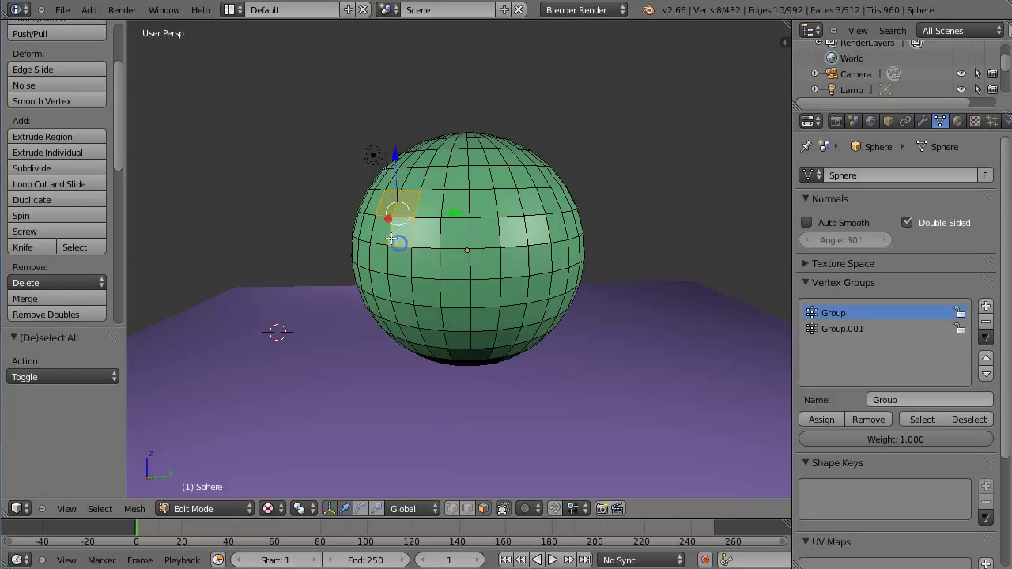
right_click(392, 209, "shift")
right_click(381, 218, "shift")
right_click(384, 231, "shift")
right_click(396, 255, "shift")
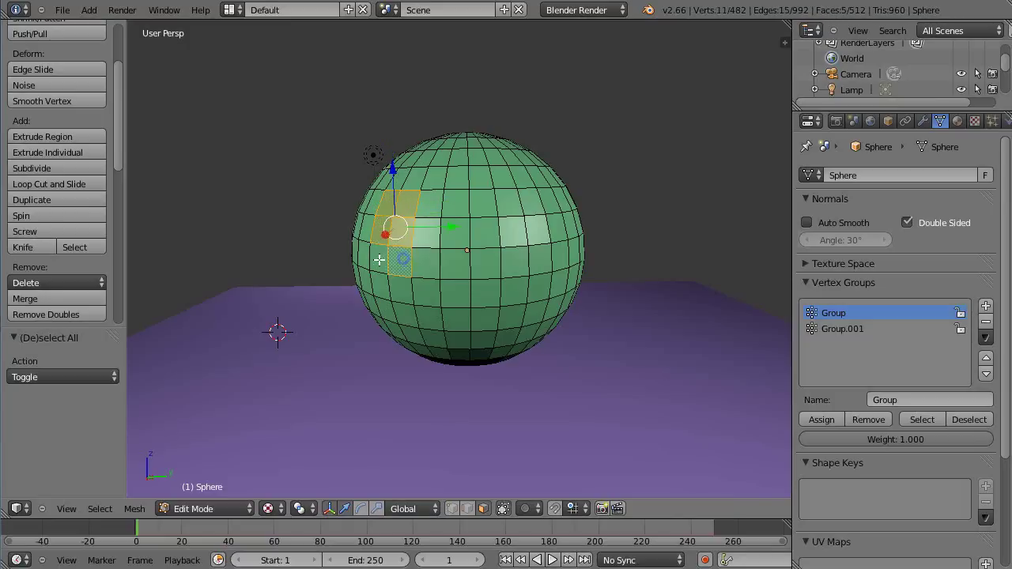
right_click(379, 261, "shift")
right_click(382, 286, "shift")
right_click(400, 291, "shift")
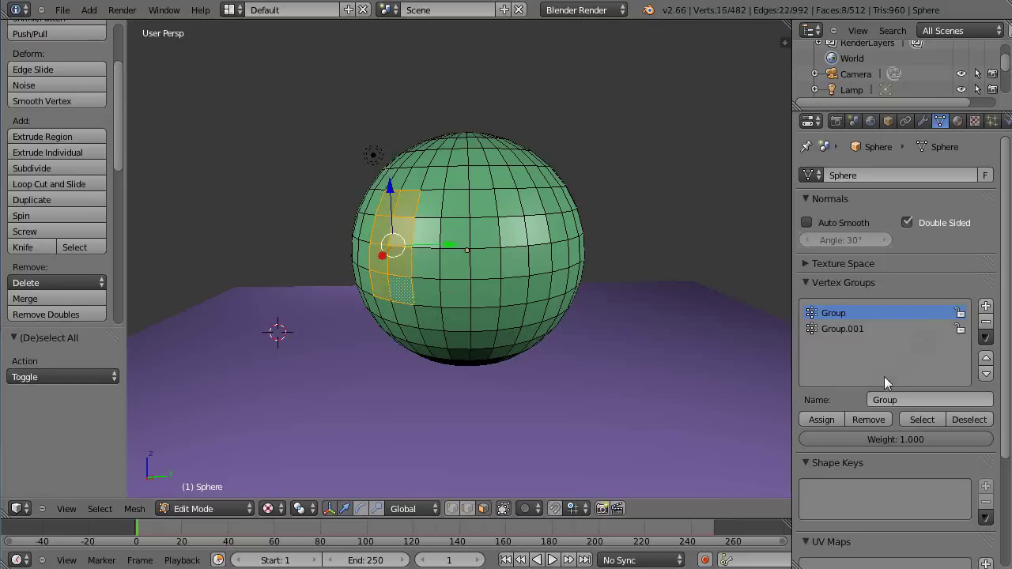
left_click(814, 419)
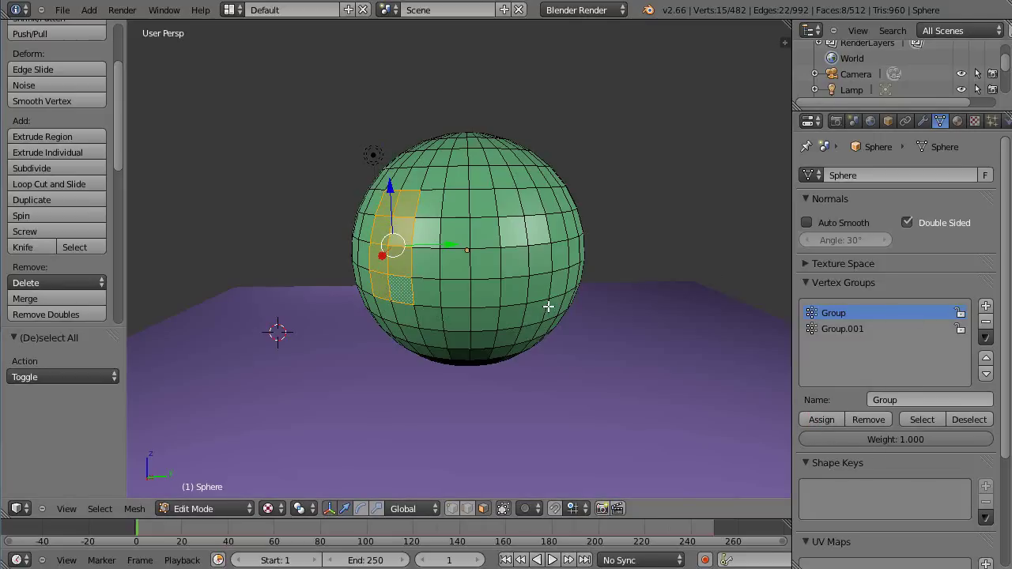
Invert the selection and assign the rest of the sphere to Group at weight 0.
key("ctrl+i")
left_click(904, 439)
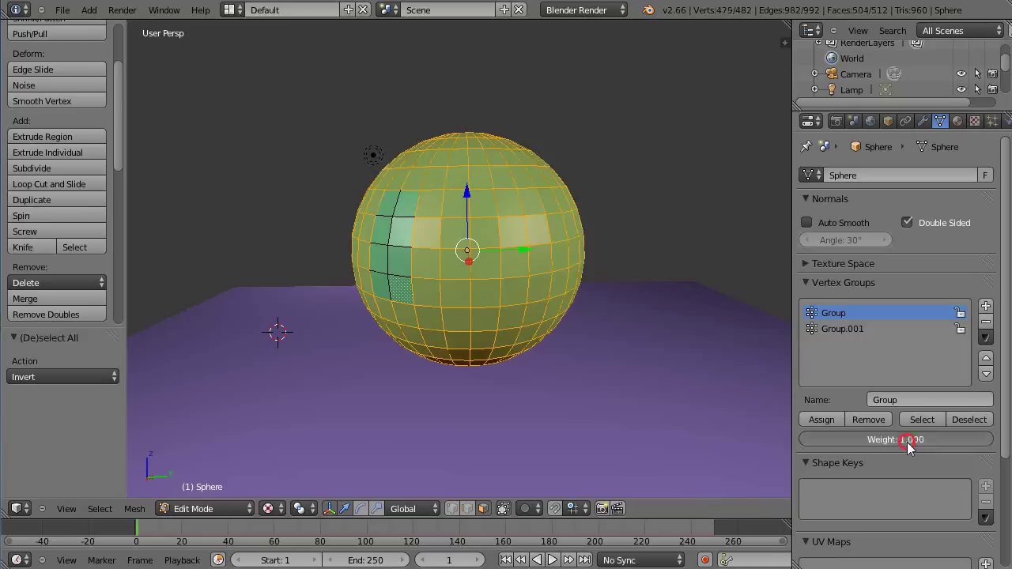
type("0")
key("Return")
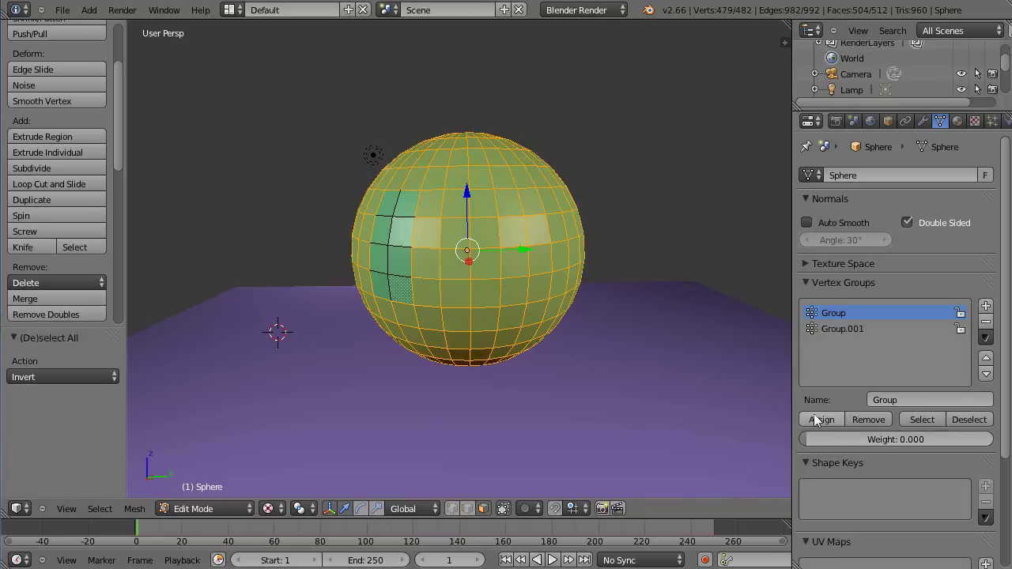
left_click(815, 417)
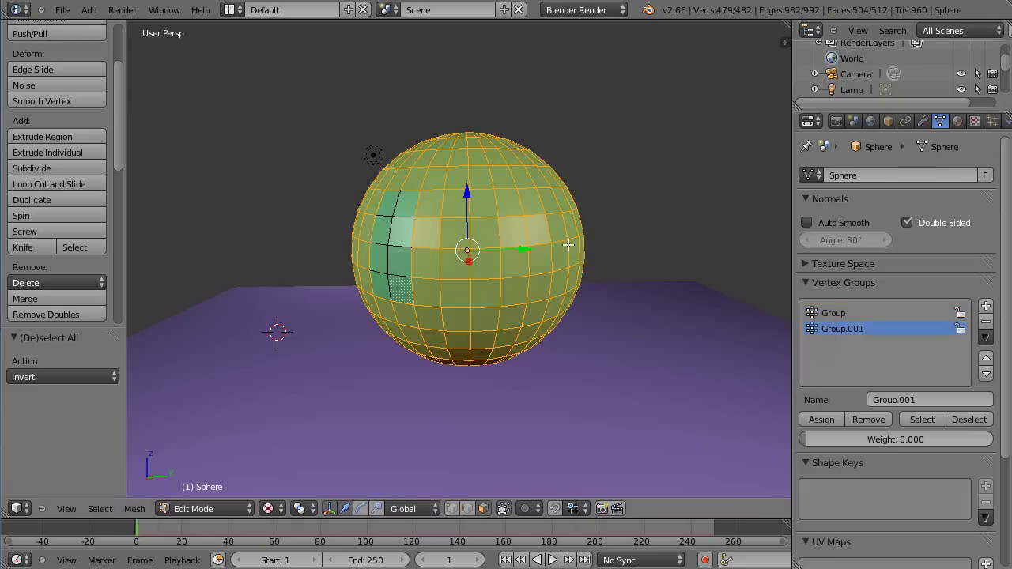
Select an eight-face patch on the sphere's upper right and set the weight to 1.0.
right_click(507, 212)
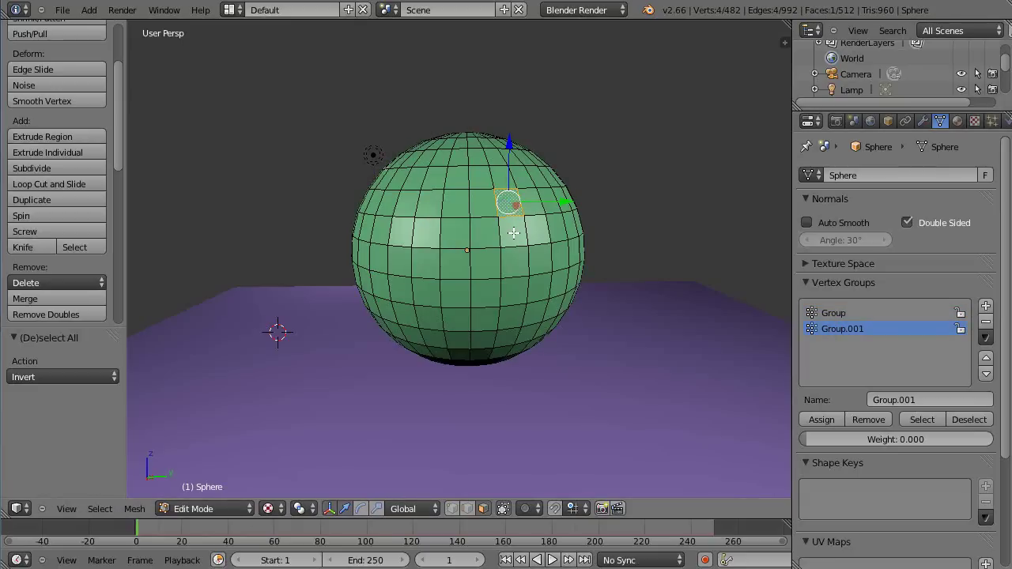
right_click(511, 229, "shift")
right_click(520, 262, "shift")
right_click(518, 292, "shift")
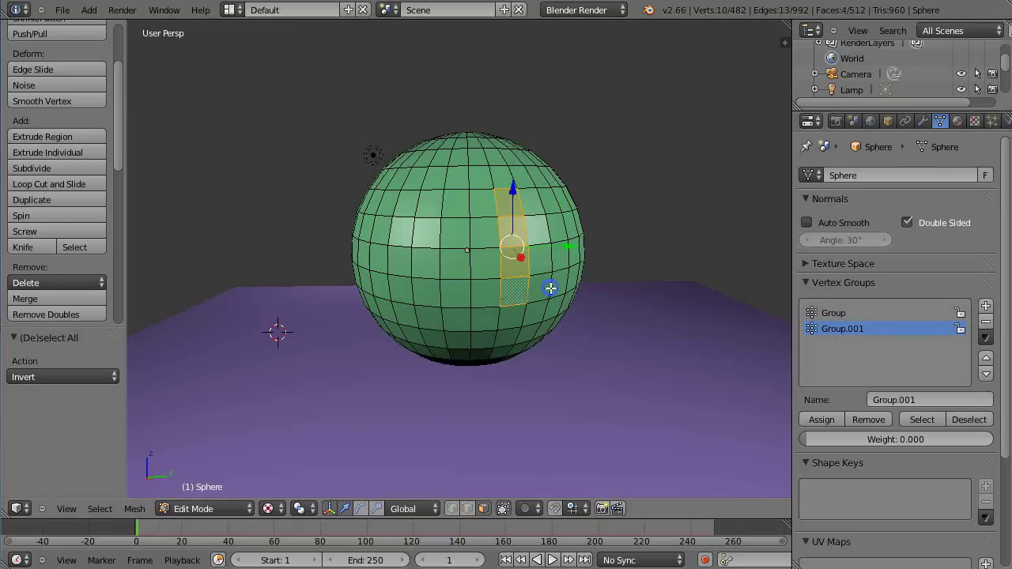
right_click(543, 261, "shift")
right_click(538, 230, "shift")
right_click(535, 203, "shift")
right_click(538, 286, "shift")
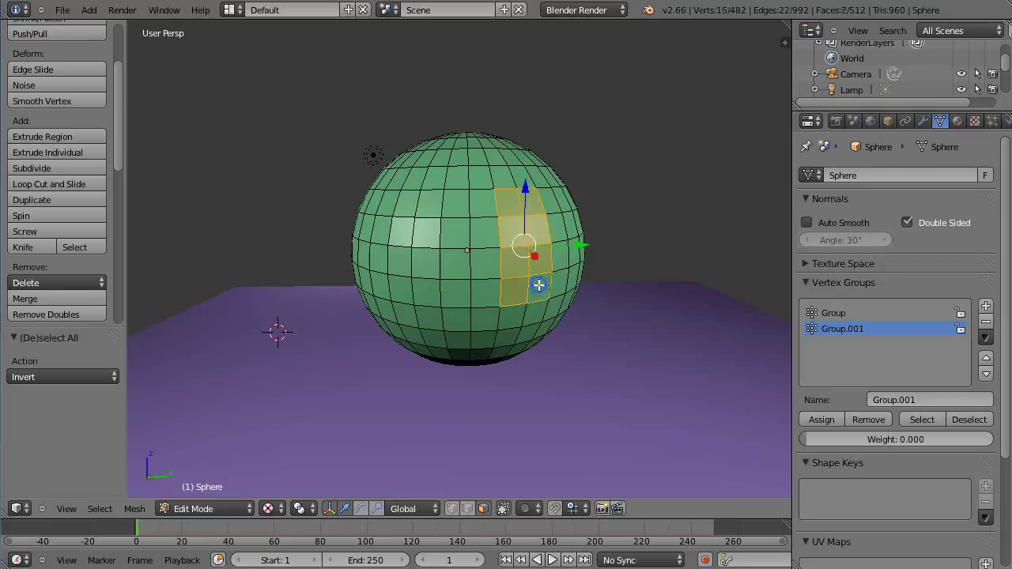
left_click(914, 441)
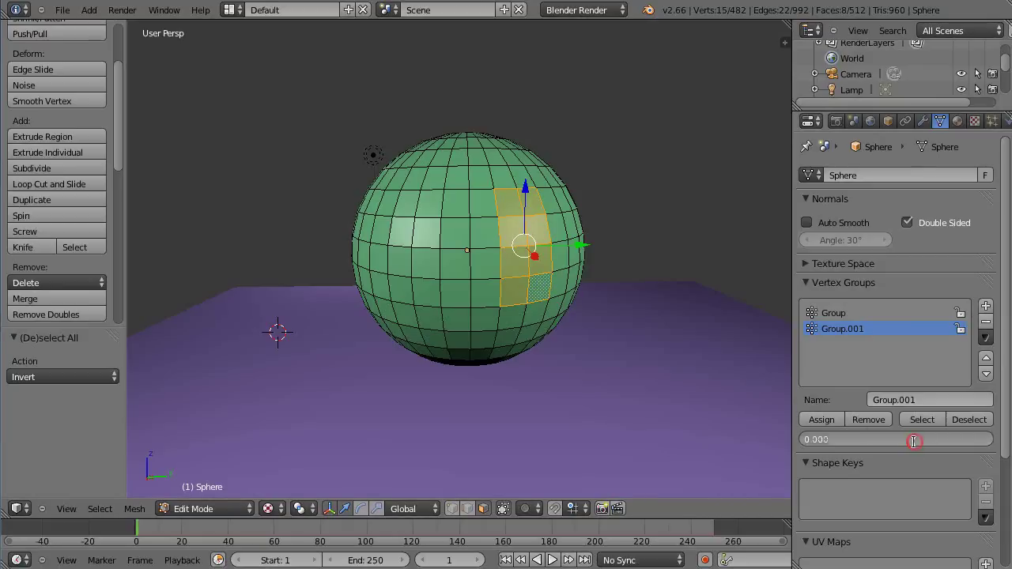
type("1")
key("Return")
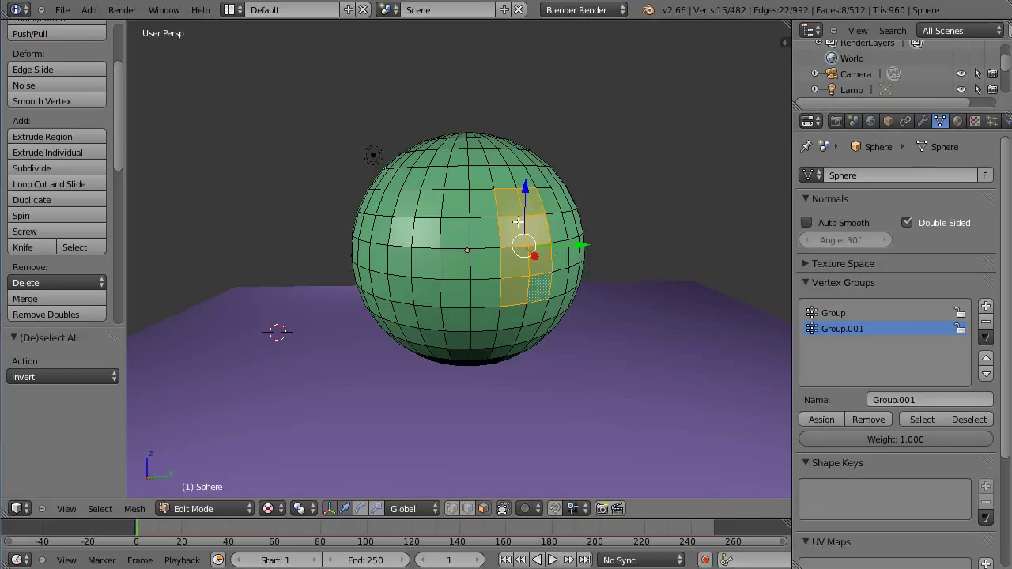
Invert the selection and assign the rest of the sphere to Group.001 at weight 0.
key("ctrl+i")
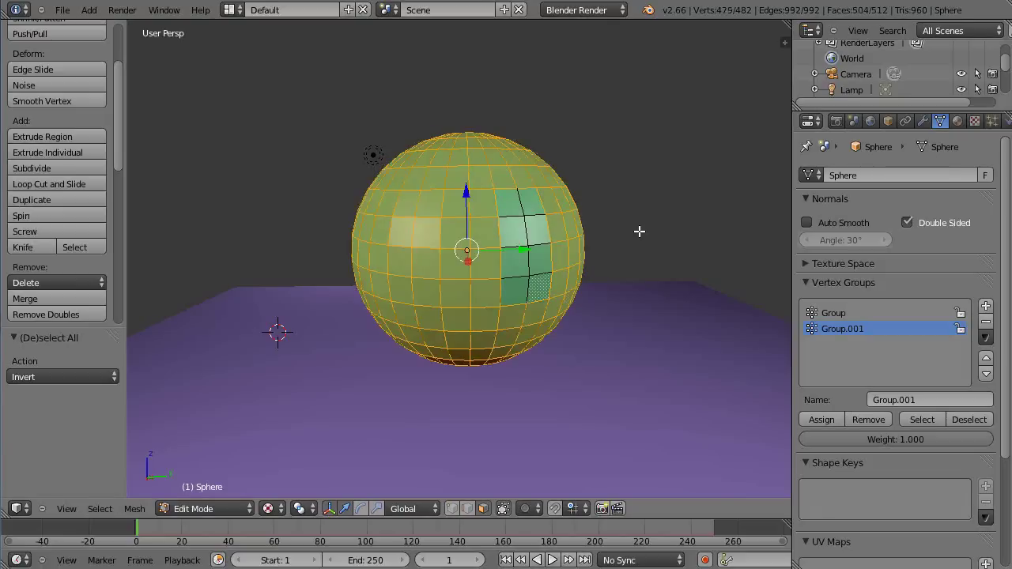
left_click(908, 417)
left_click(896, 439)
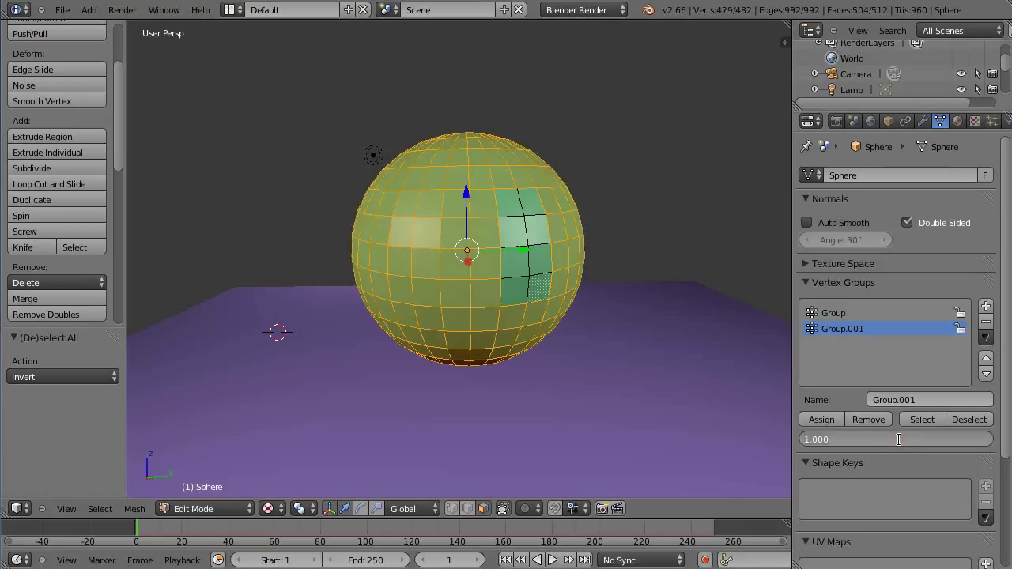
type("0")
key("Return")
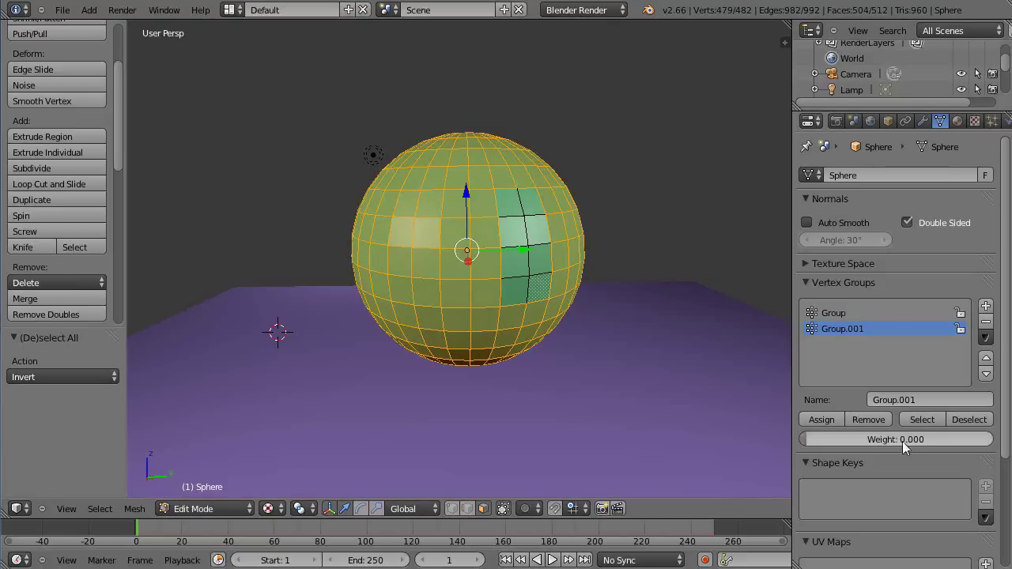
left_click(824, 420)
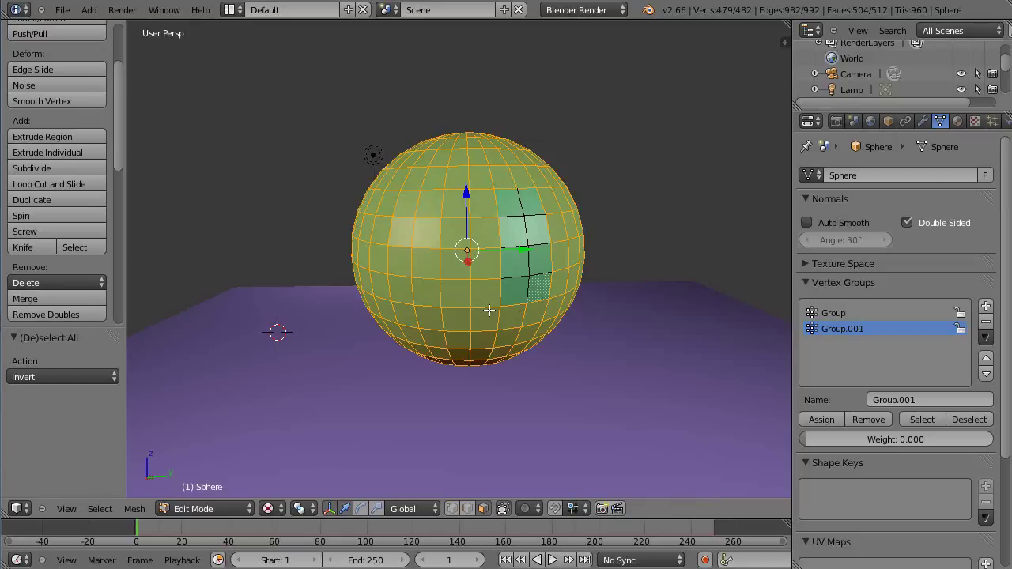
Return to Object Mode and set the Sphere's particle Emission End to frame 100.
key("Tab")
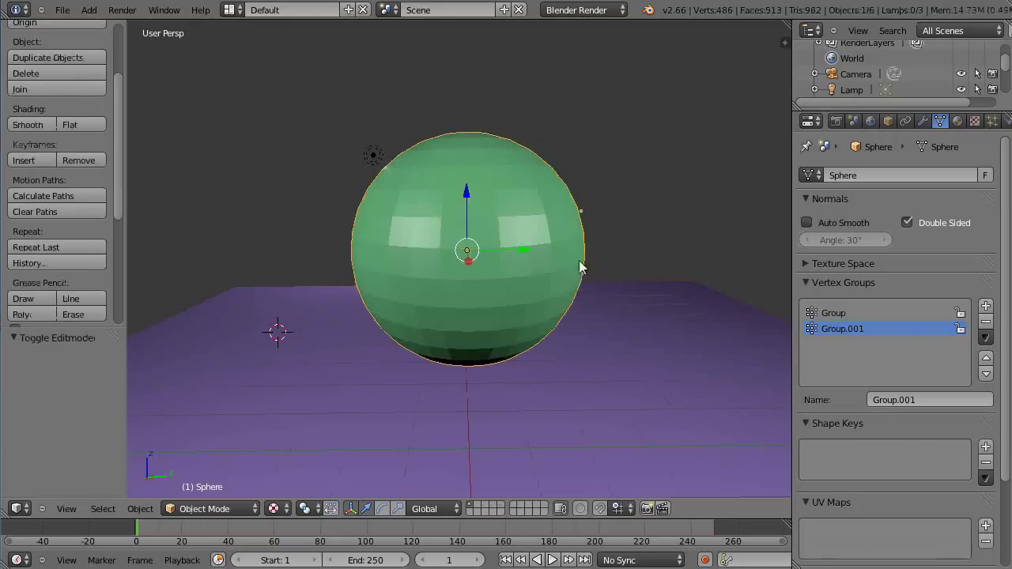
left_click(992, 121)
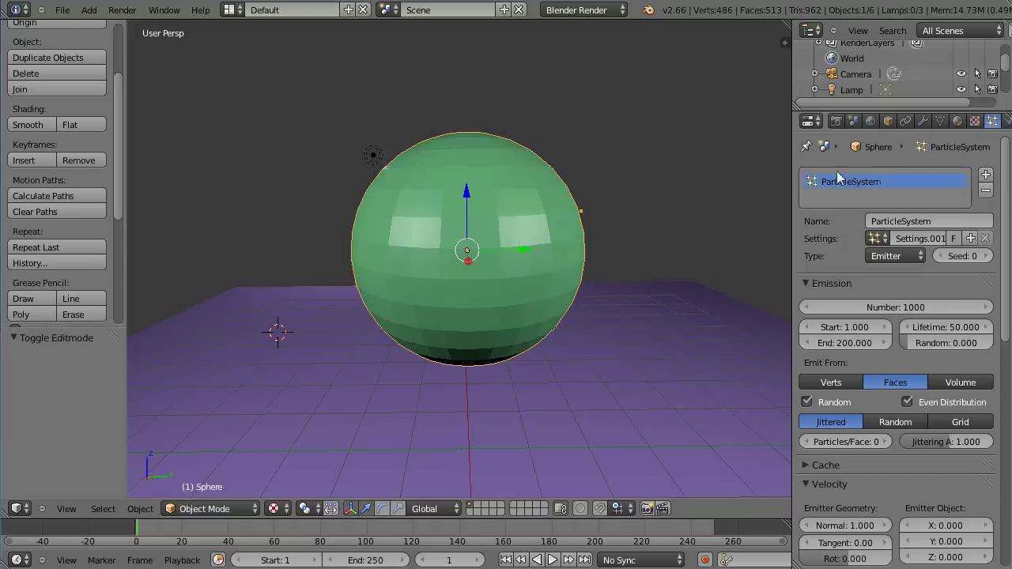
left_click(860, 343)
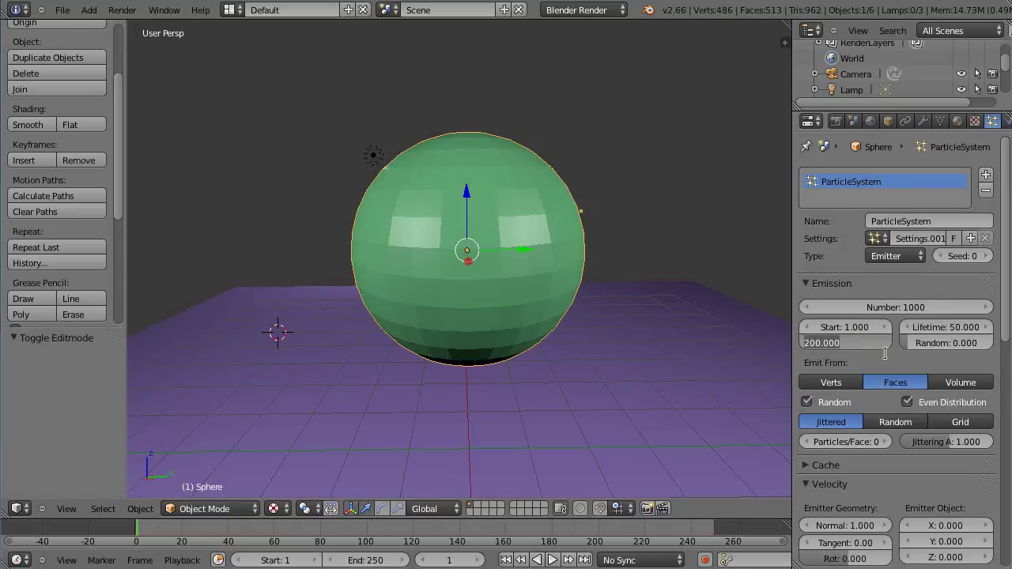
type("100")
key("Return")
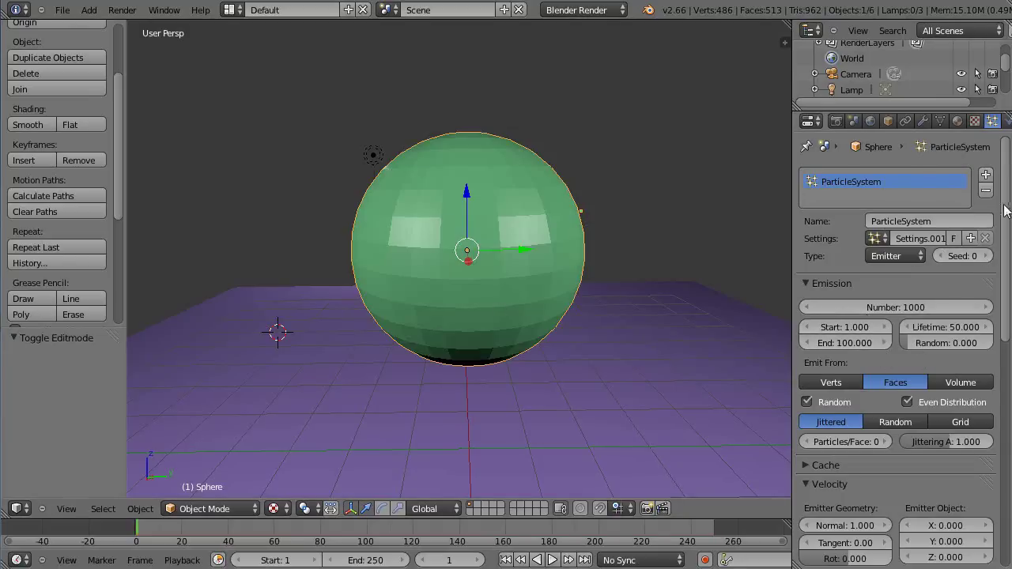
Set the particle density vertex group to Group and play the animation to preview.
scroll(988, 261, "down", 10)
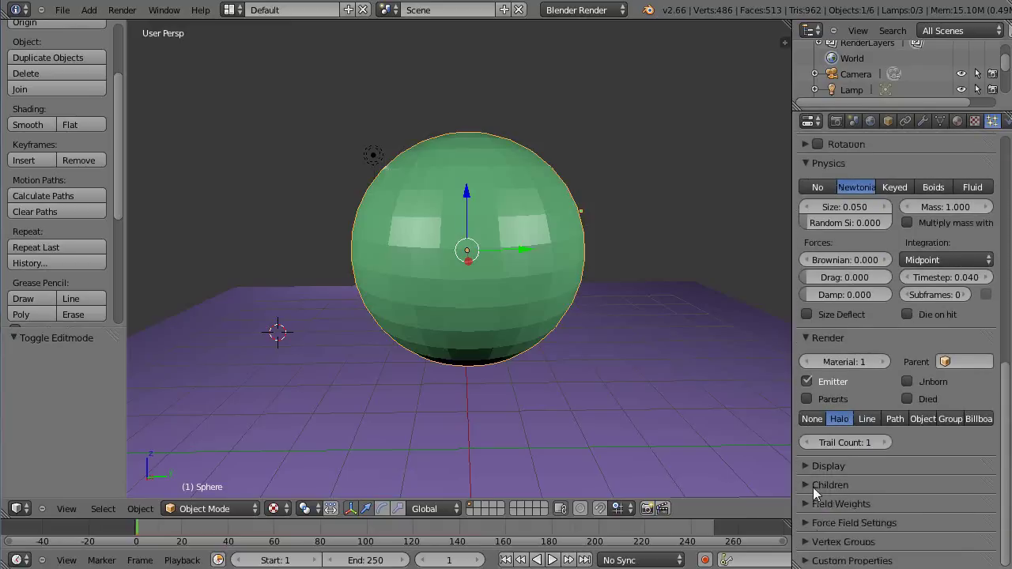
left_click(807, 542)
scroll(806, 544, "down", 4)
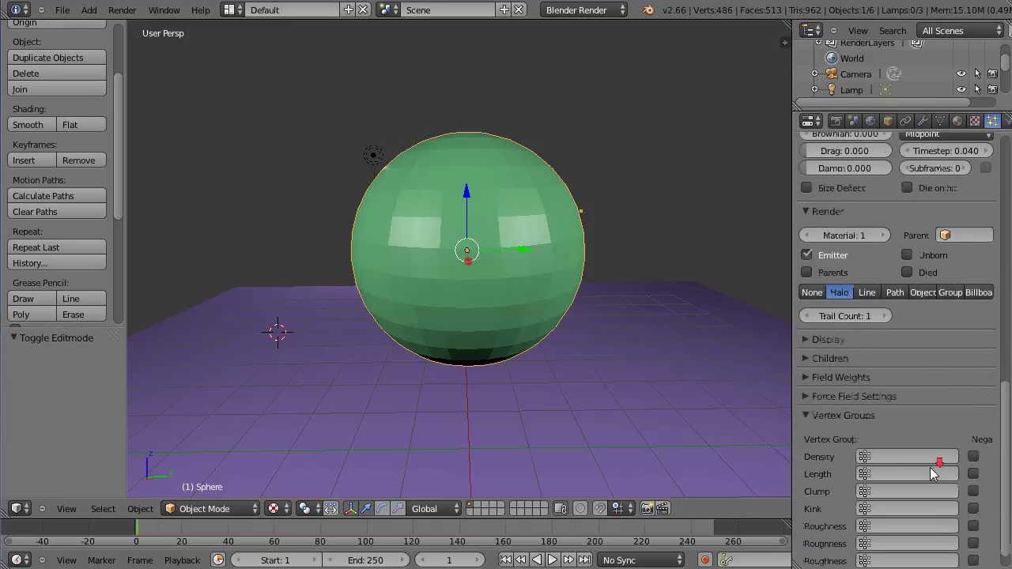
left_click(915, 458)
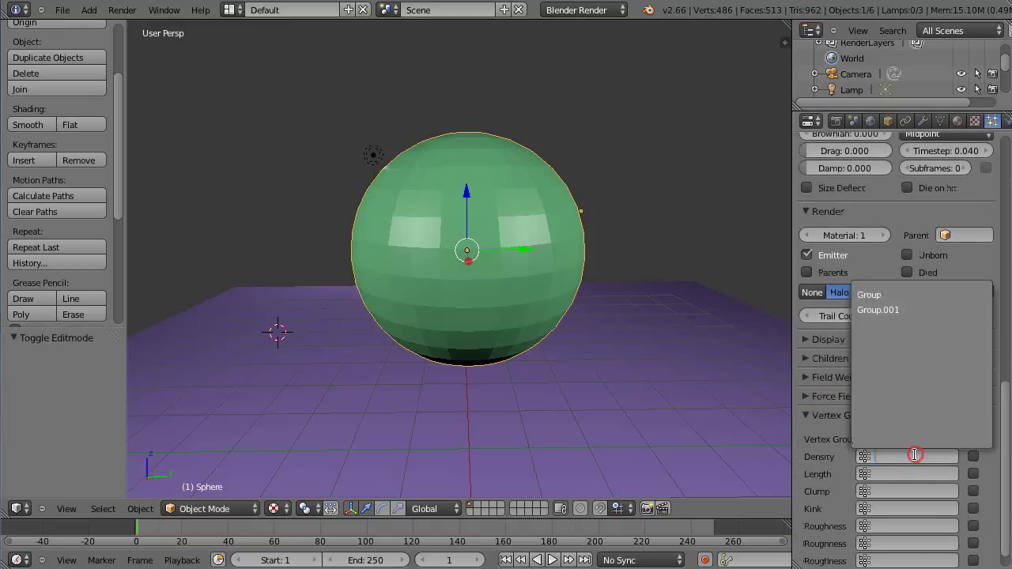
left_click(869, 294)
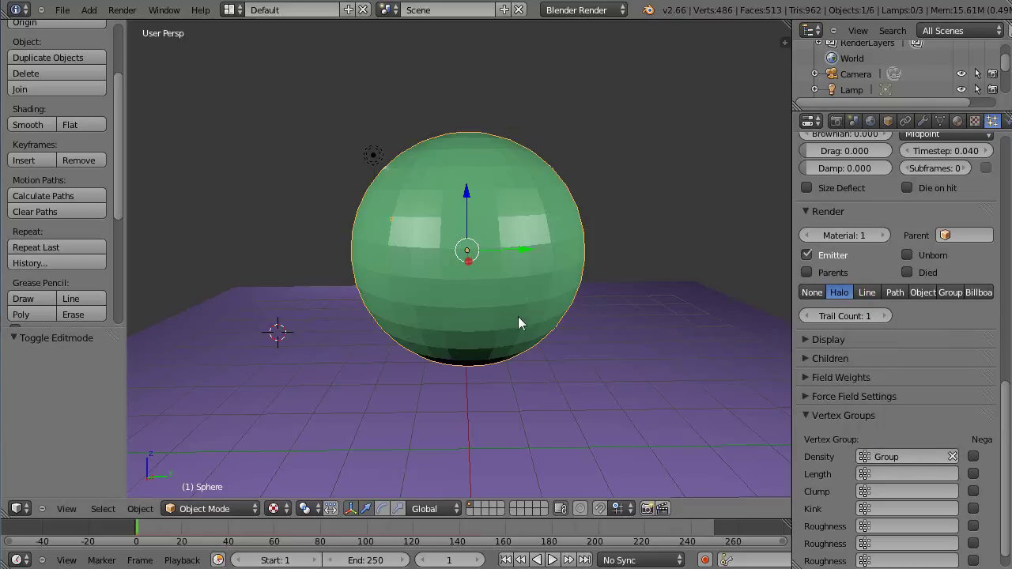
key("alt+a")
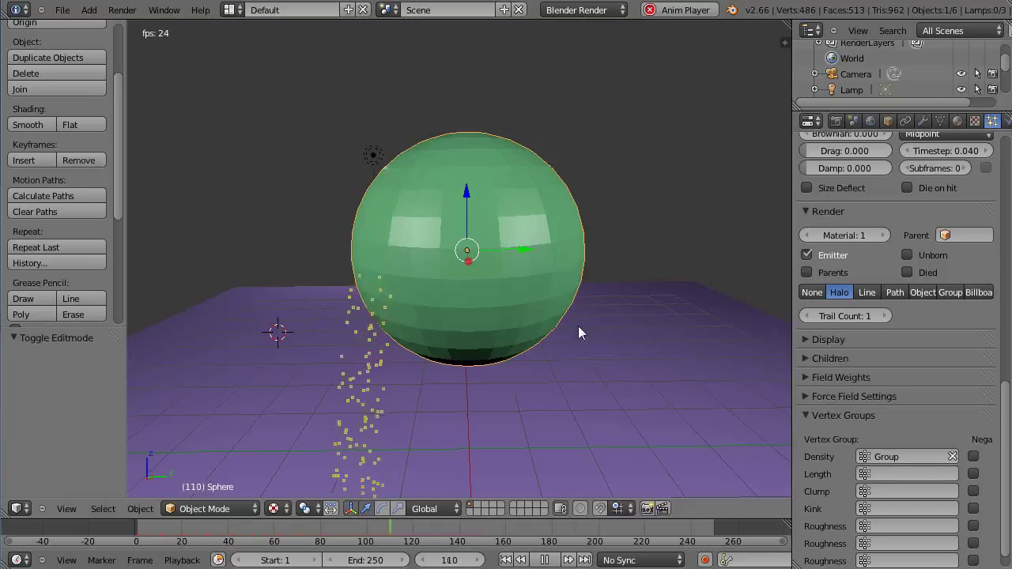
key("Escape")
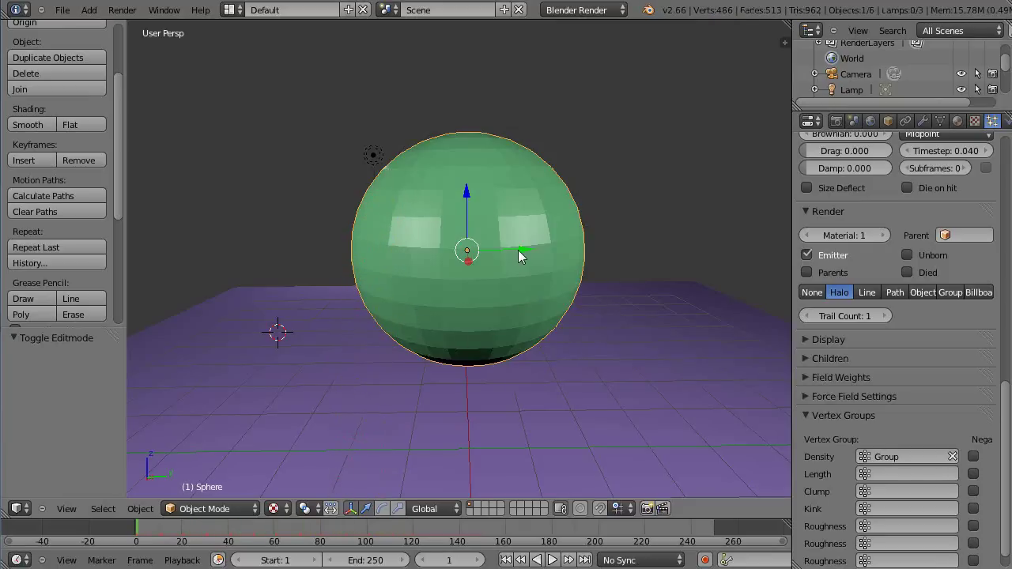
scroll(517, 250, "up", 2)
scroll(518, 249, "down", 2)
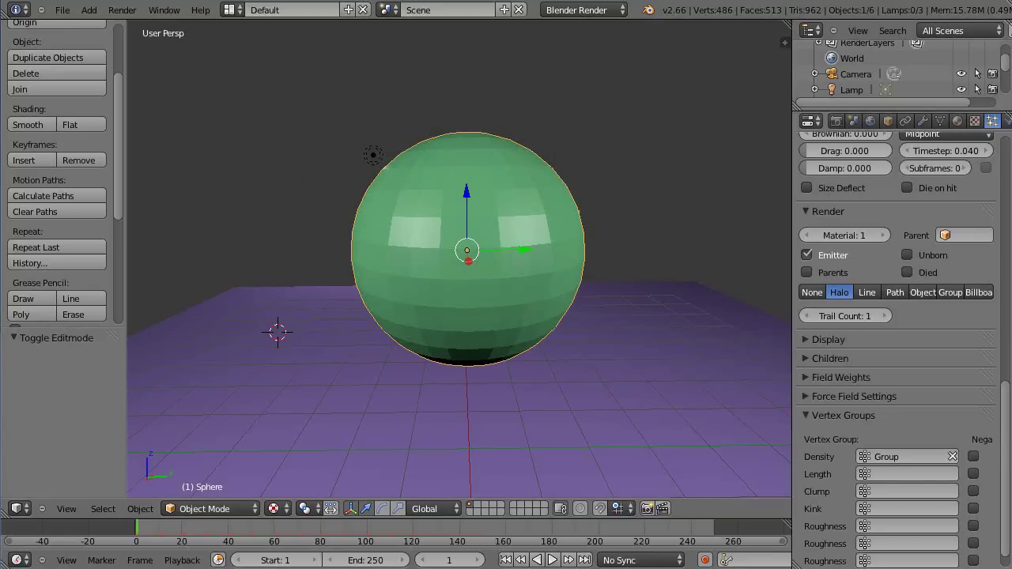
left_click_drag(1005, 440, 1005, 182)
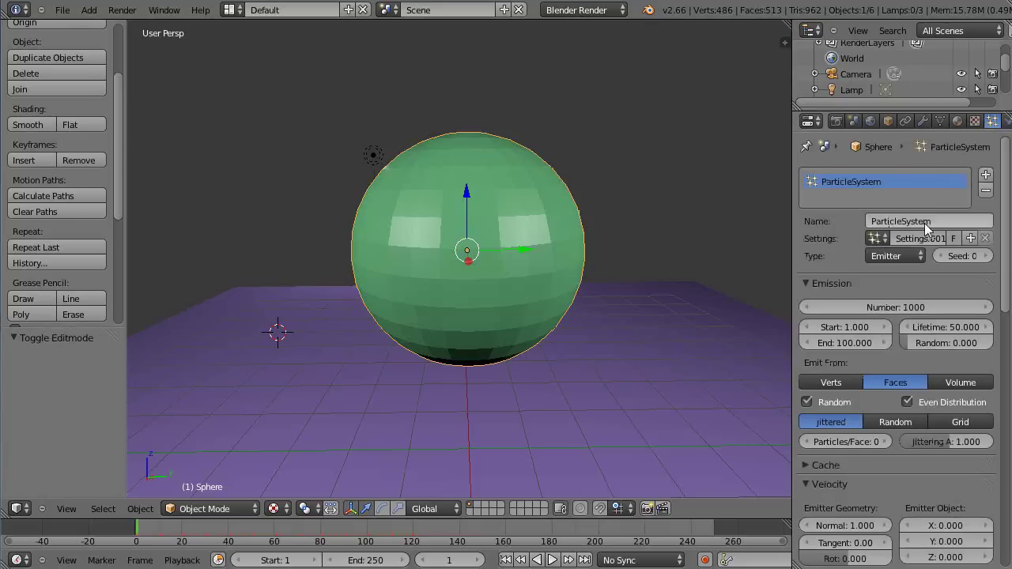
Add a second particle system to the Sphere with density from Group.001.
left_click(985, 175)
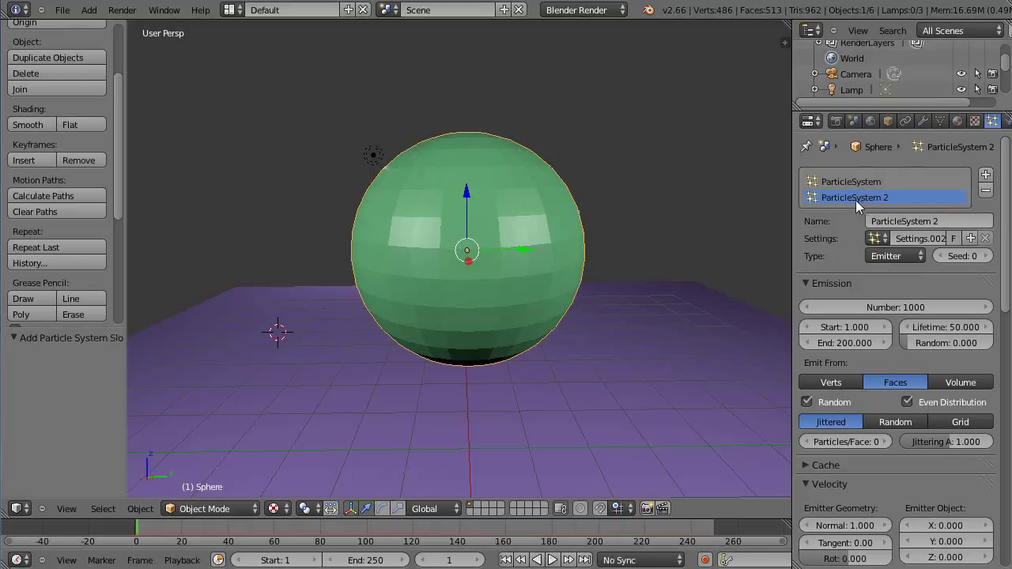
scroll(917, 316, "down", 15)
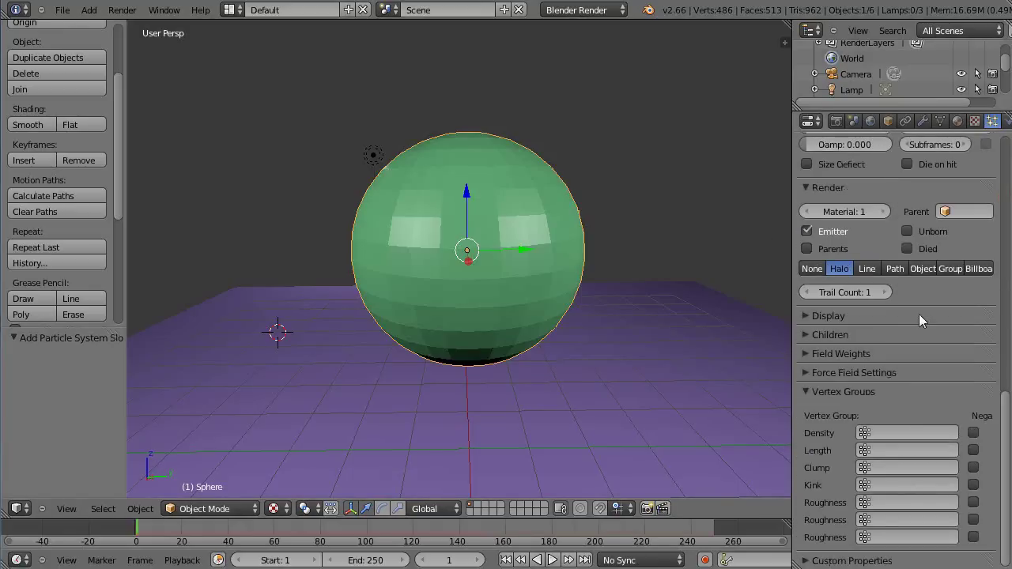
left_click(888, 435)
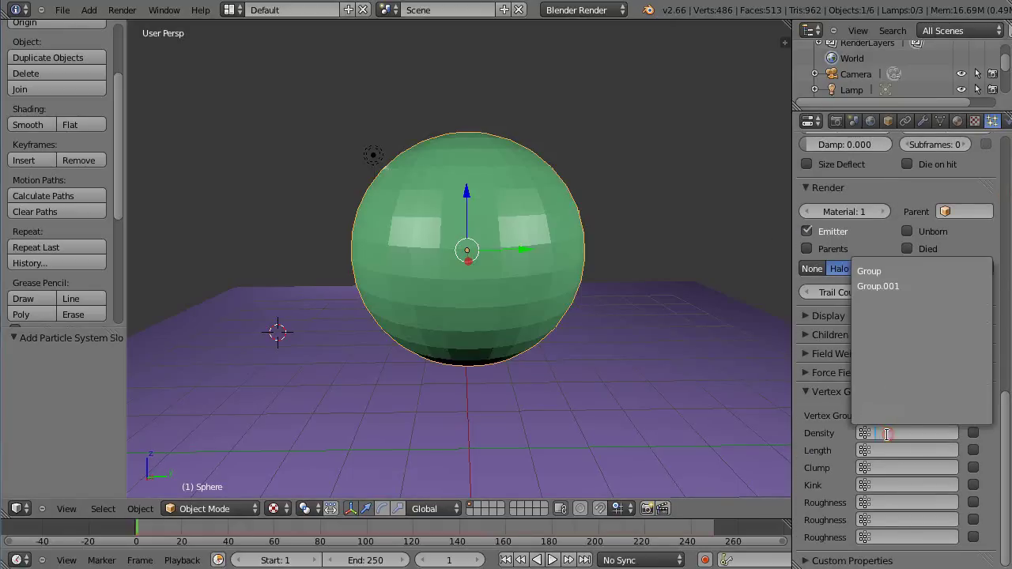
left_click(881, 286)
left_click_drag(1002, 400, 1008, 158)
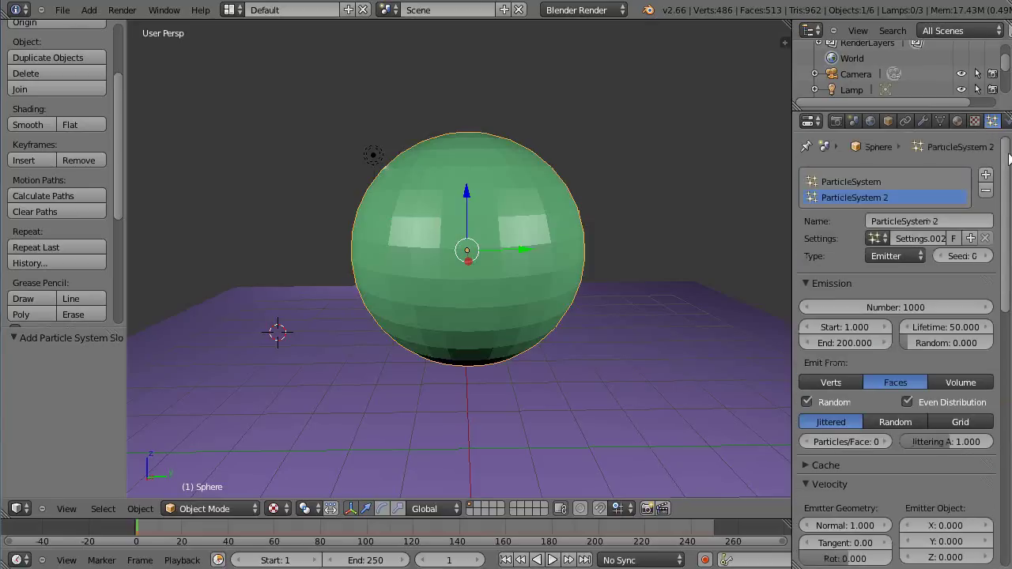
Set ParticleSystem 2's emission to start at frame 100 and end at frame 200.
left_click(846, 327)
type("100")
key("Return")
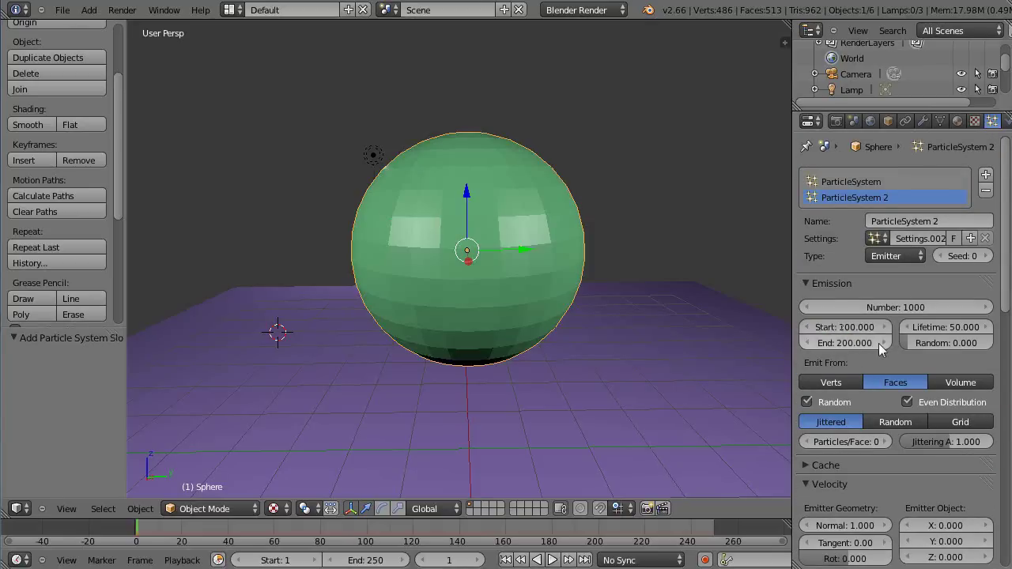
left_click(845, 343)
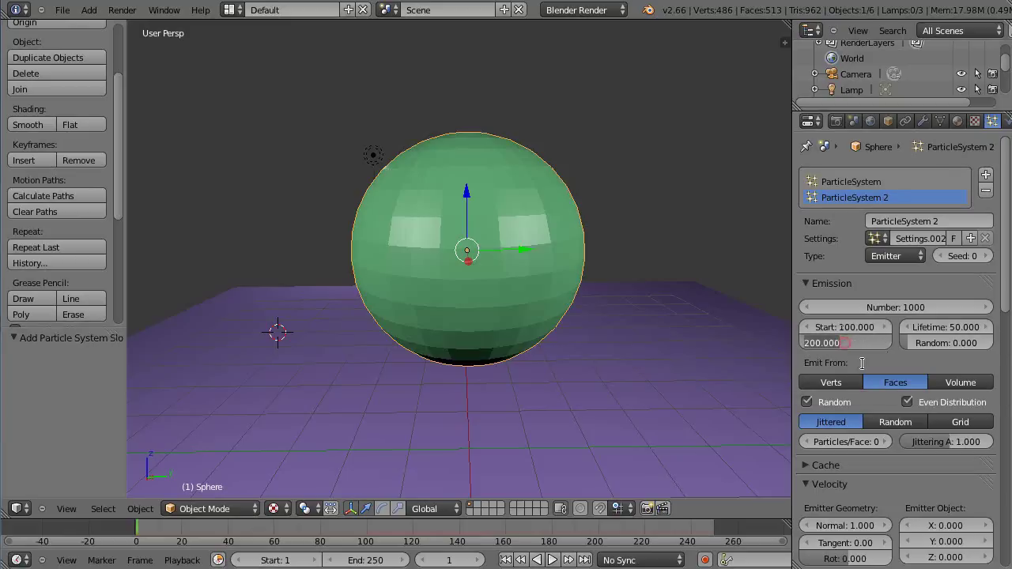
type("200")
key("Return")
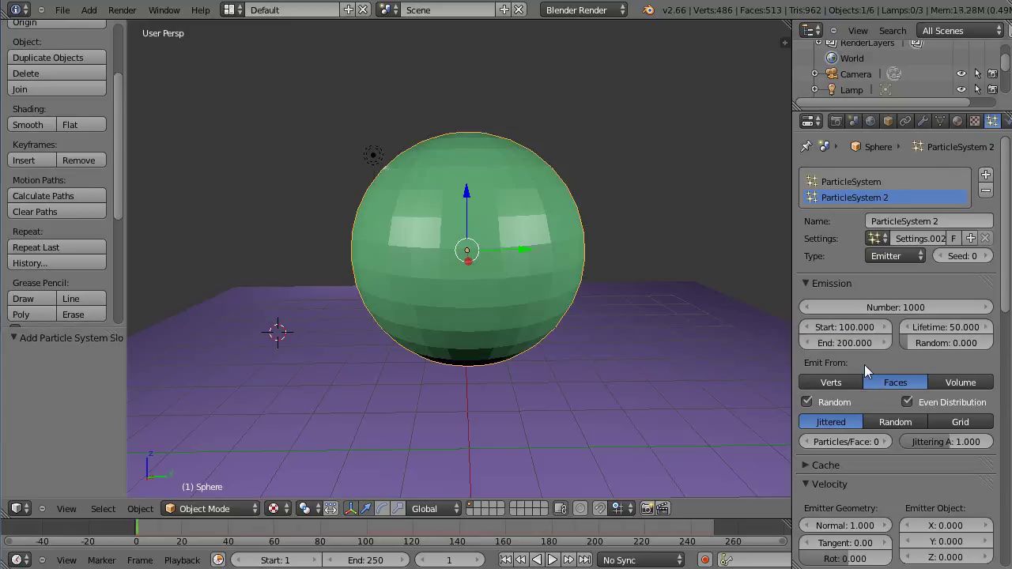
left_click(846, 182)
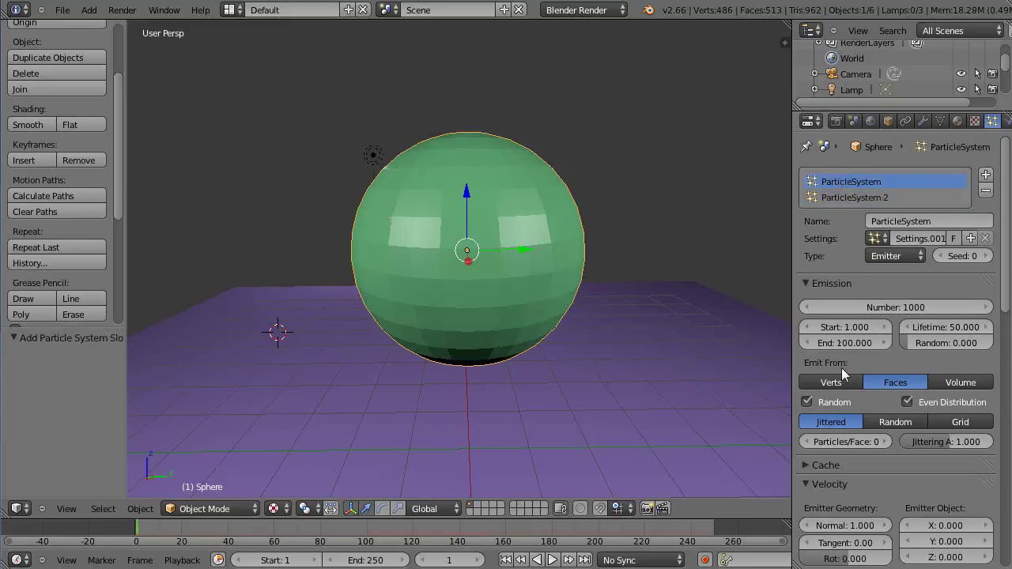
Play the animation while switching between ParticleSystem and ParticleSystem 2 to compare settings.
left_click(857, 197)
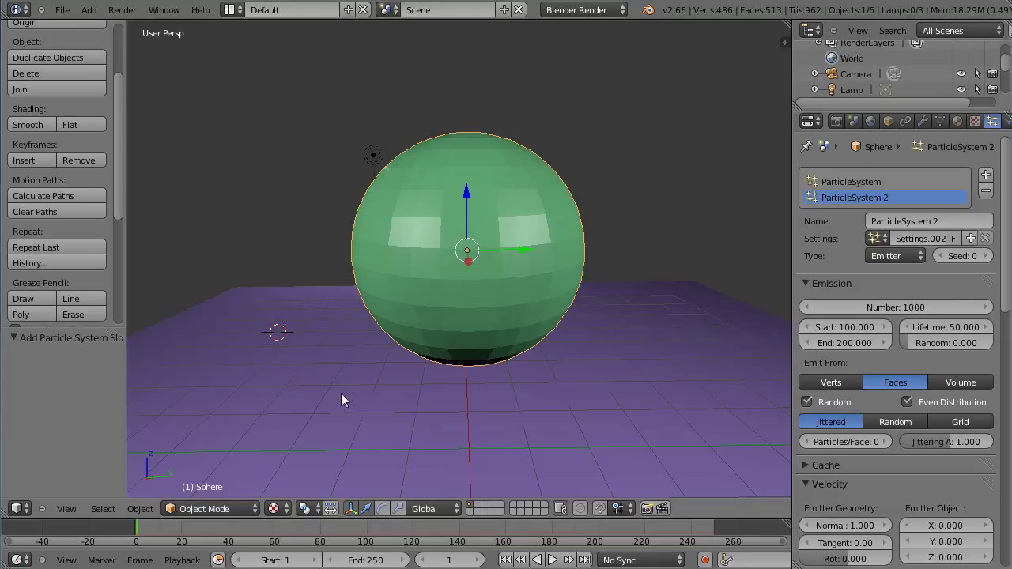
key("alt+a")
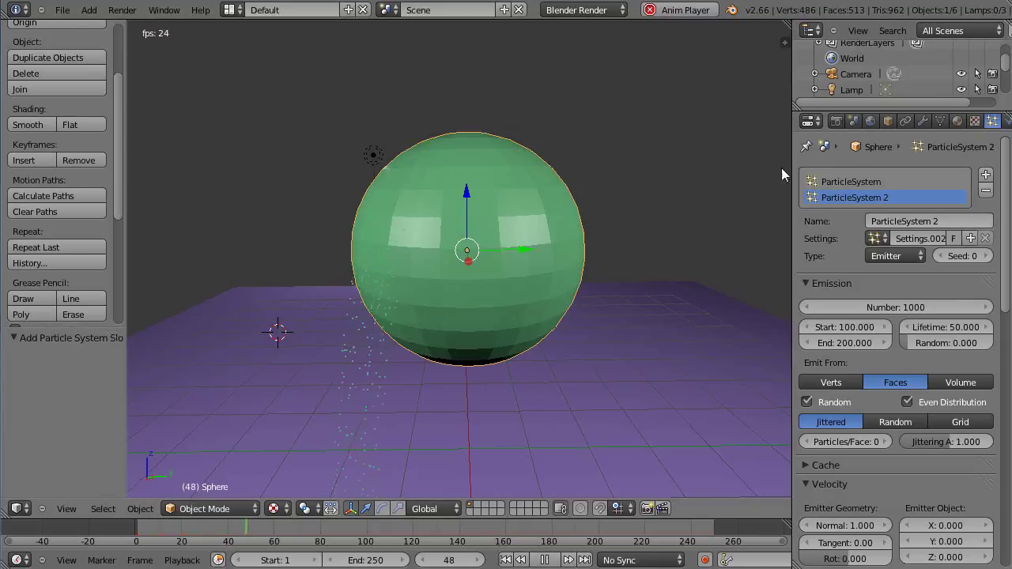
left_click(835, 183)
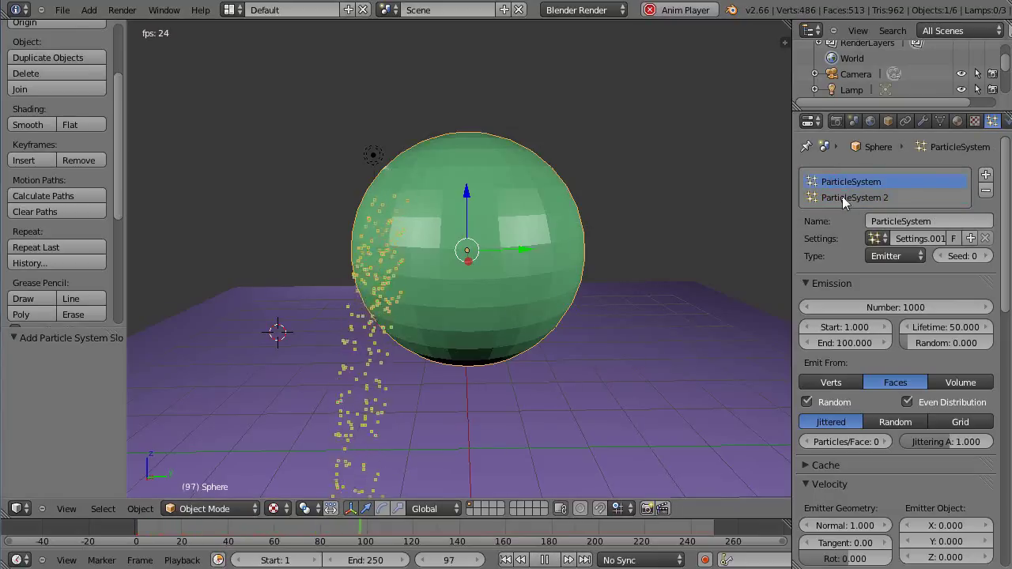
left_click(842, 197)
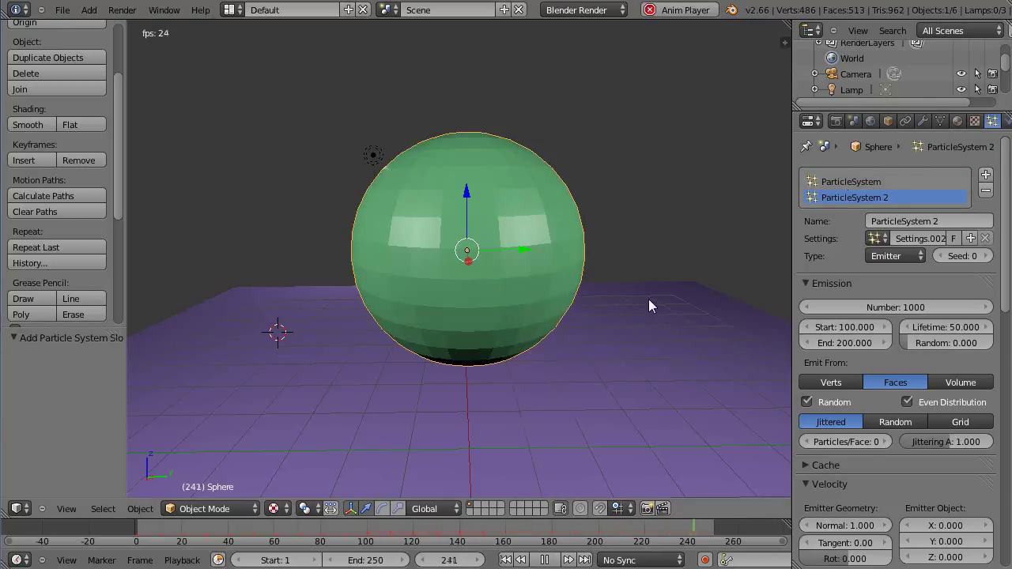
scroll(850, 379, "down", 2)
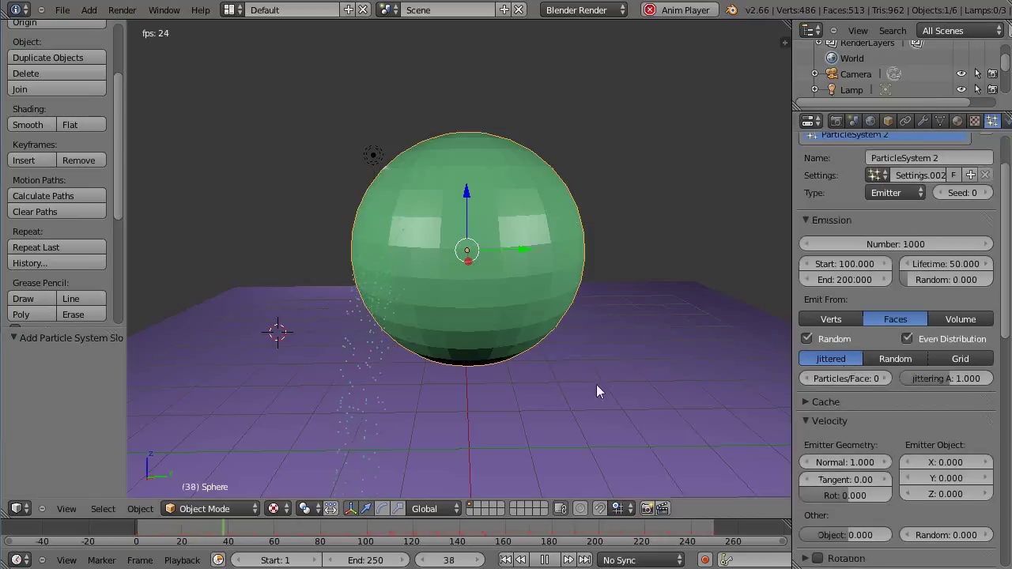
Raise ParticleSystem's Normal velocity to 10.709.
scroll(858, 170, "up", 2)
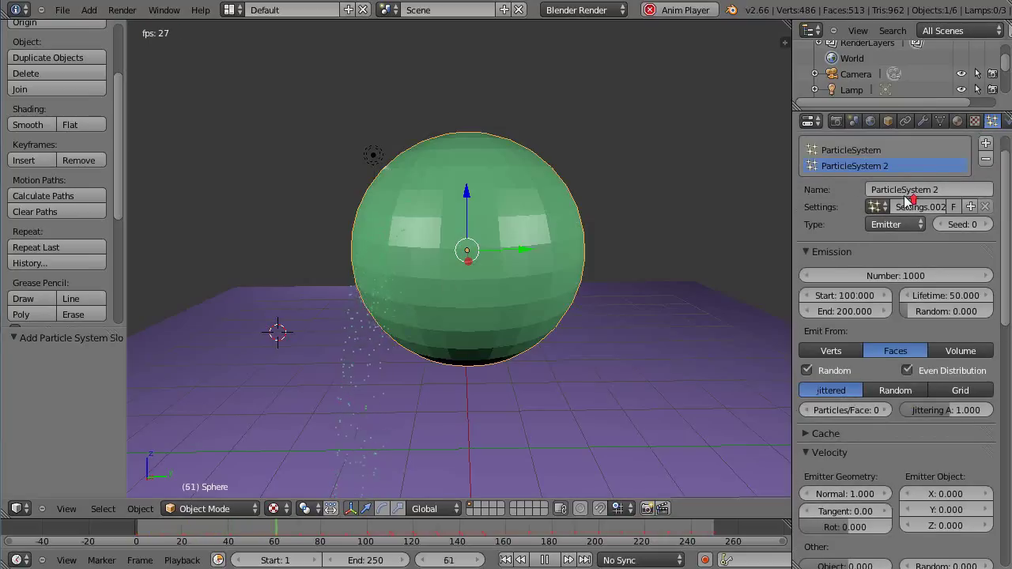
left_click(857, 149)
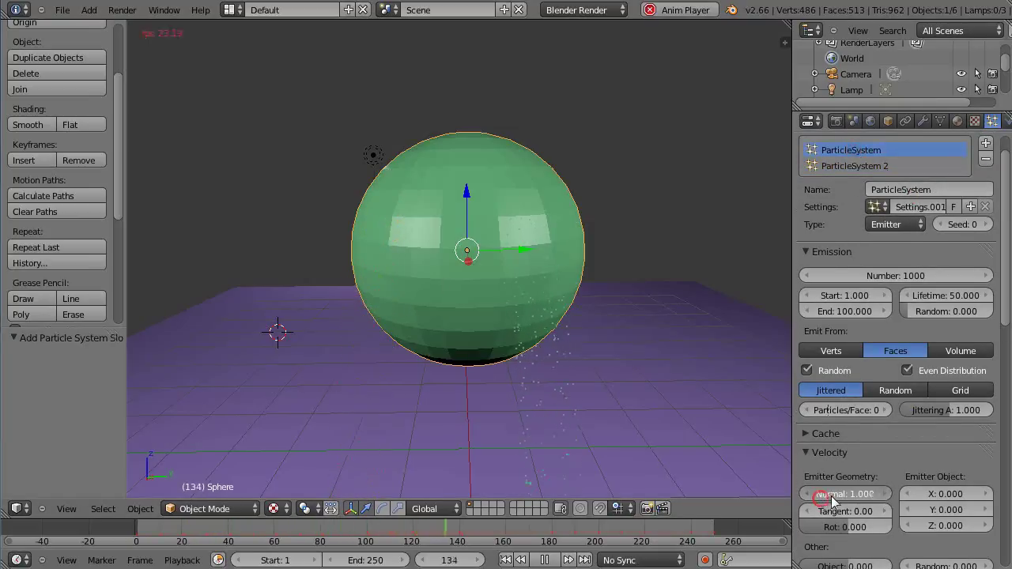
mouse_move(832, 499)
left_mouse_down()
mouse_move(973, 497)
mouse_move(832, 496)
left_mouse_up()
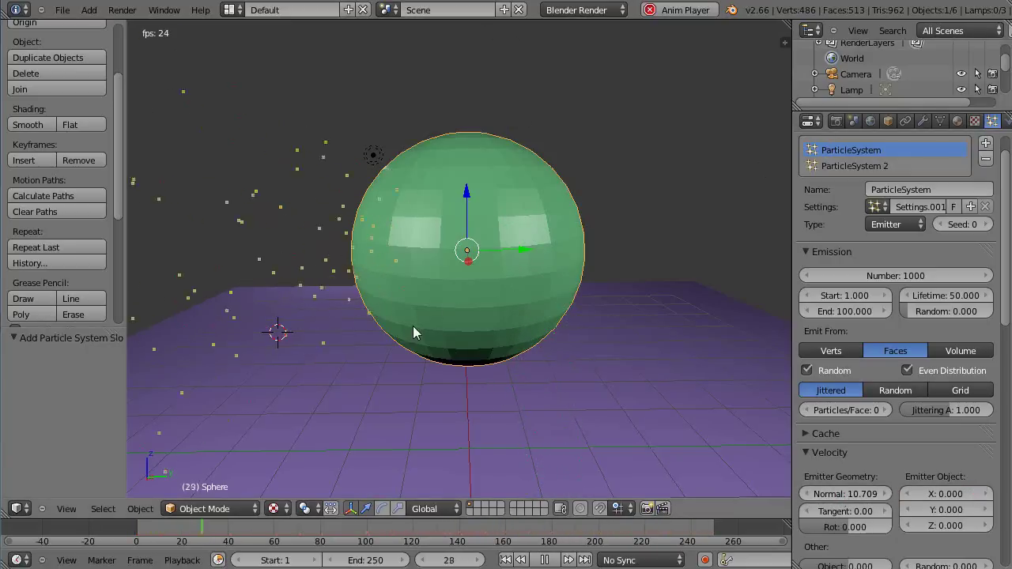
Orbit and zoom around the sphere to watch the faster particle stream.
scroll(412, 332, "down", 2)
middle_click_drag(414, 332, 465, 325)
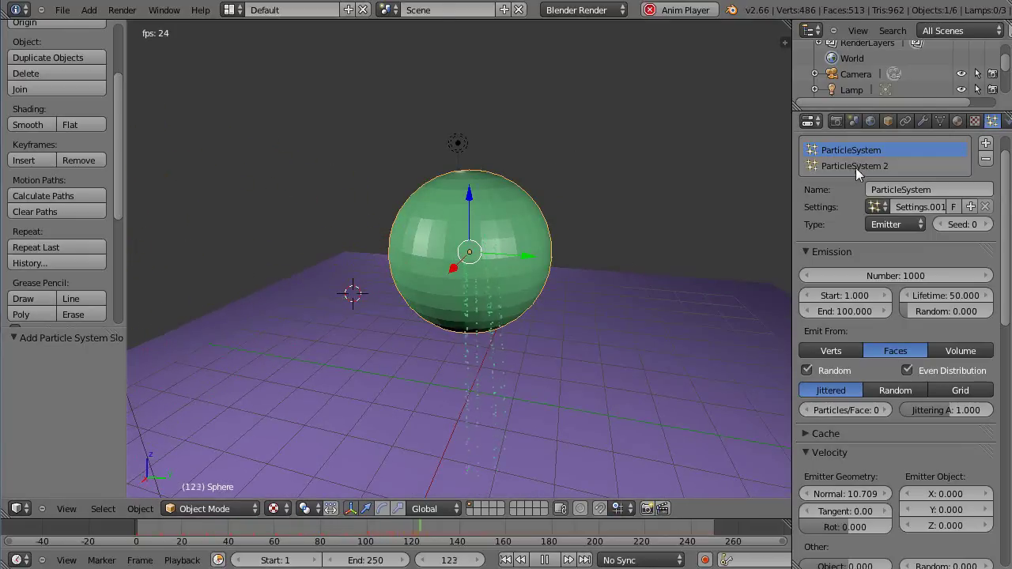
mouse_move(610, 282)
middle_mouse_down()
mouse_move(497, 271)
mouse_move(626, 274)
middle_mouse_up()
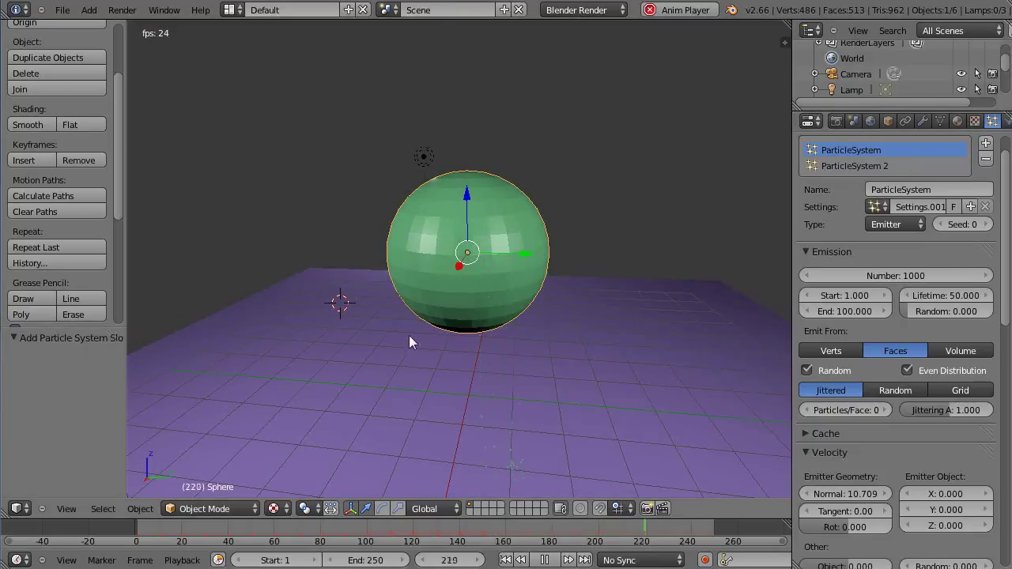
middle_click_drag(410, 339, 633, 300)
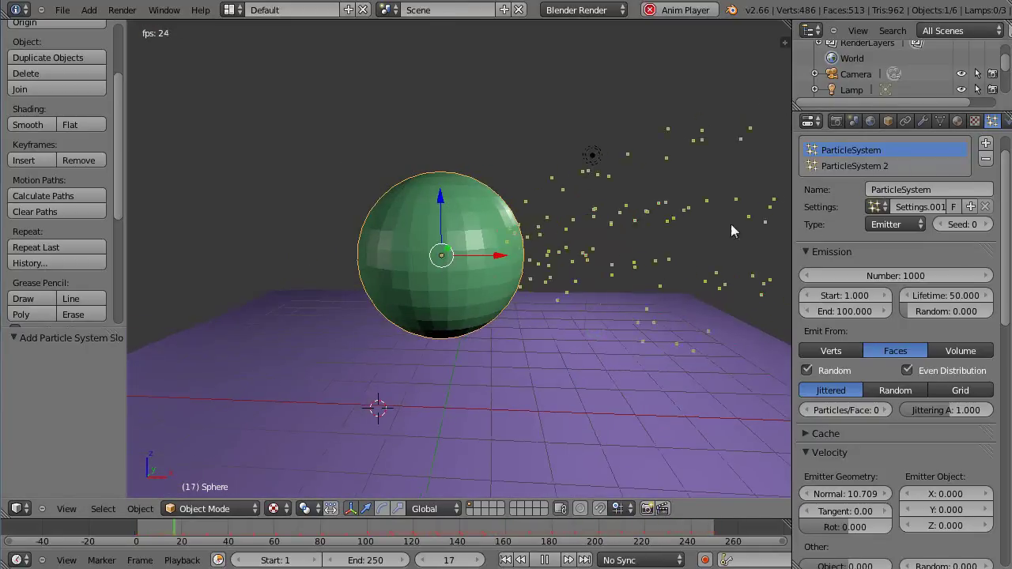
middle_click_drag(659, 357, 499, 355)
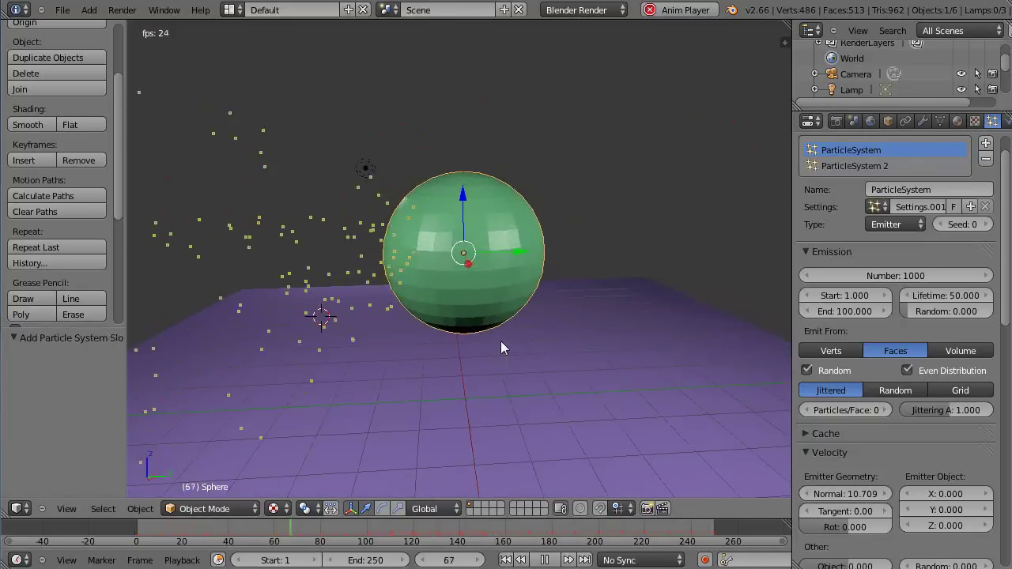
scroll(503, 343, "up", 3)
scroll(502, 344, "down", 2)
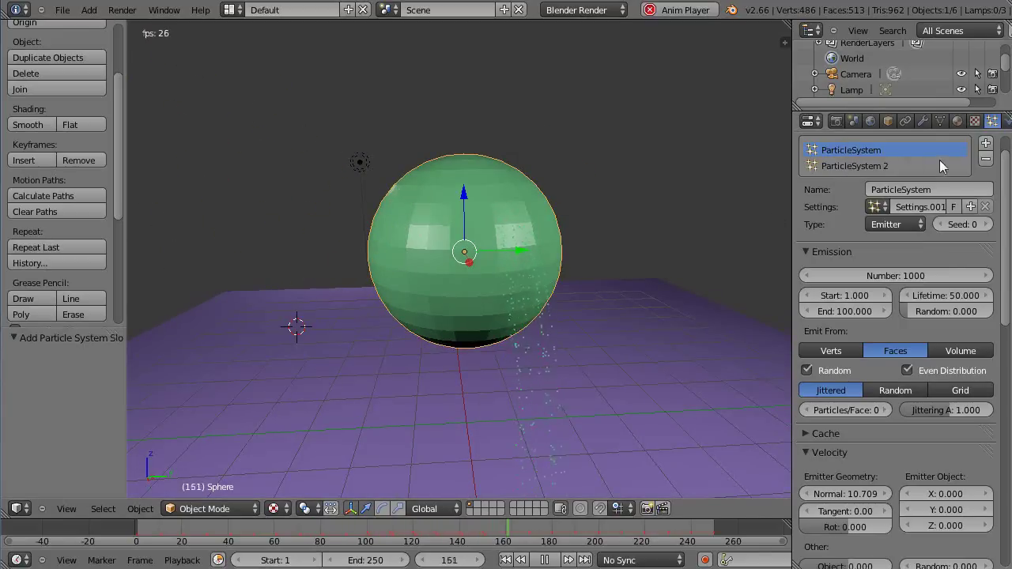
scroll(550, 321, "up", 2)
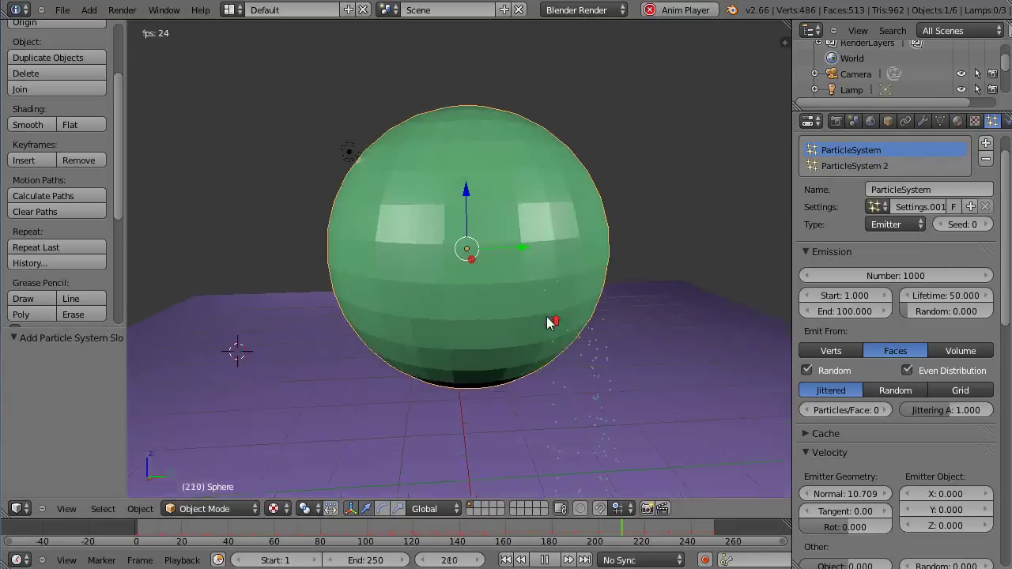
scroll(547, 321, "down", 2)
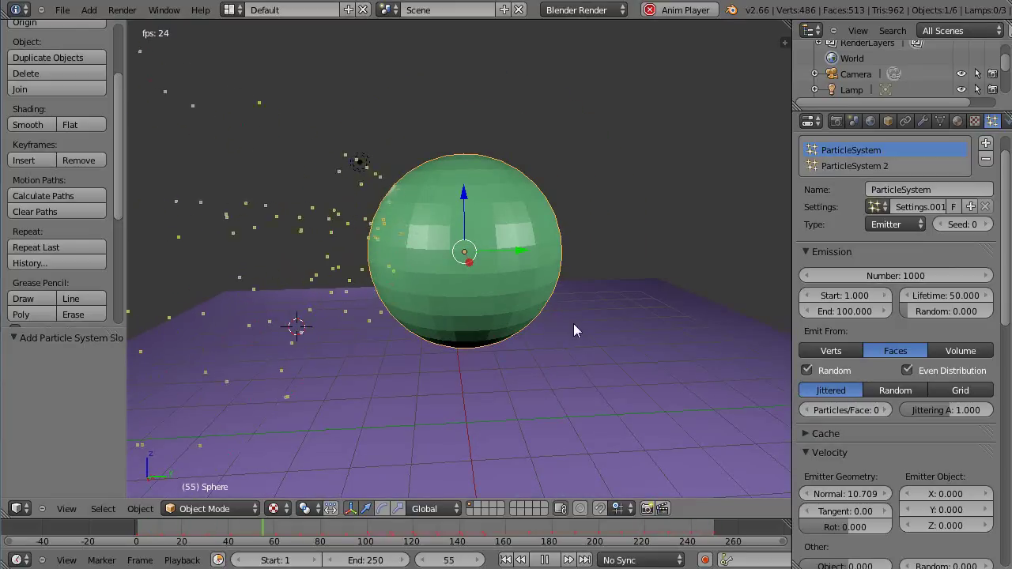
middle_click_drag(575, 330, 461, 350)
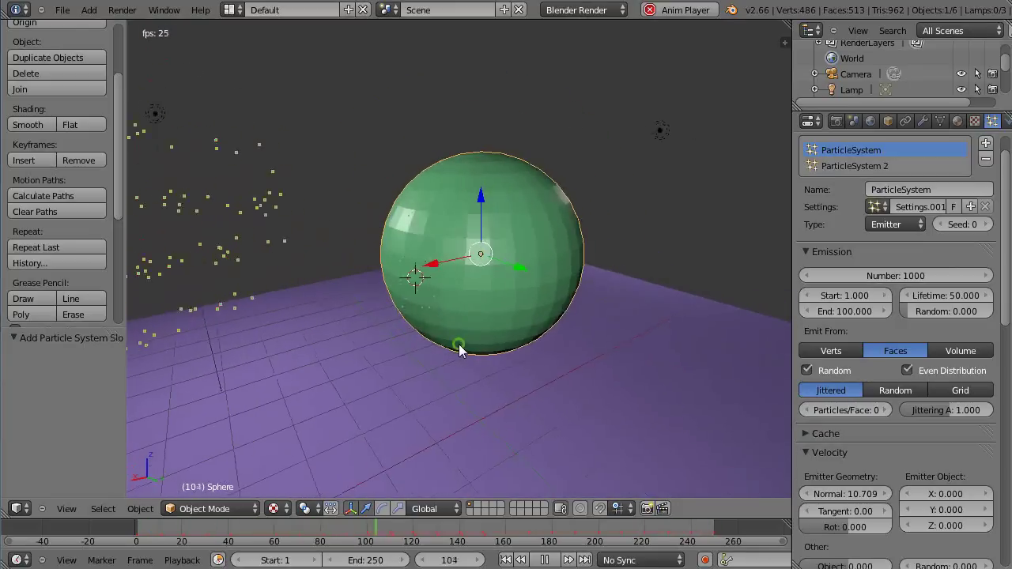
scroll(463, 348, "down", 2)
scroll(463, 348, "up", 2)
scroll(464, 349, "down", 1)
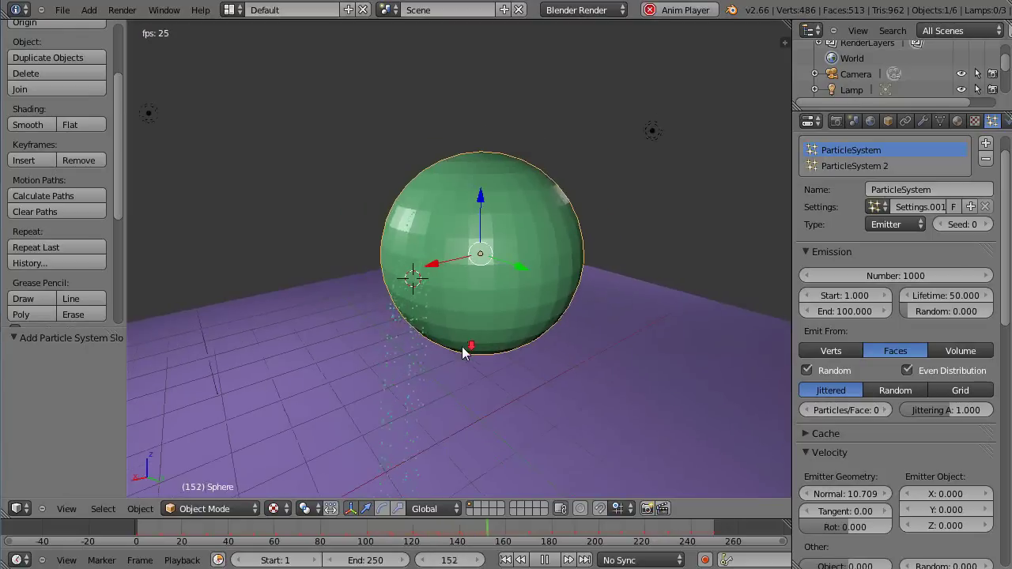